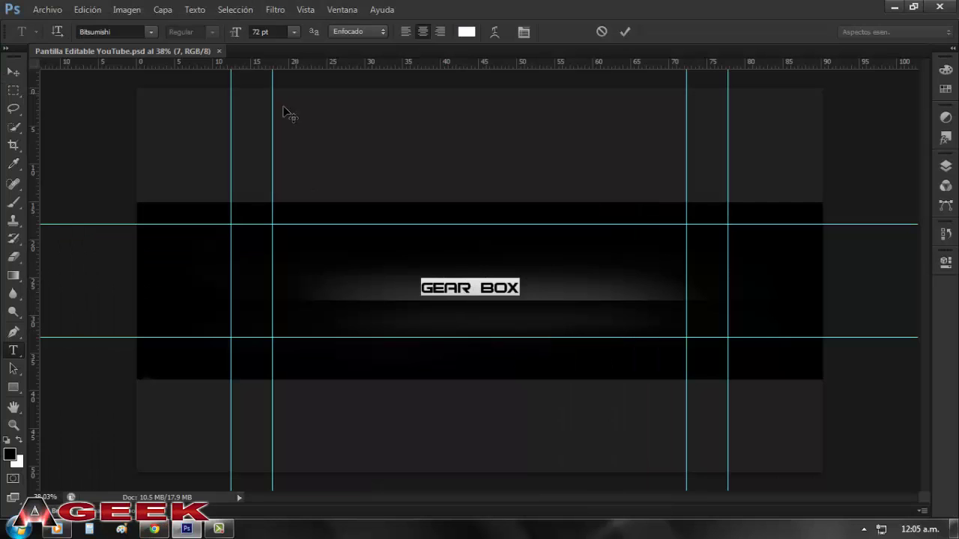
Enlarge GEAR BOX to about 298 pt in Charlie Brown M54, slightly above the banner's centre.
drag(524, 277, 664, 193)
drag(599, 327, 536, 351)
click(151, 31)
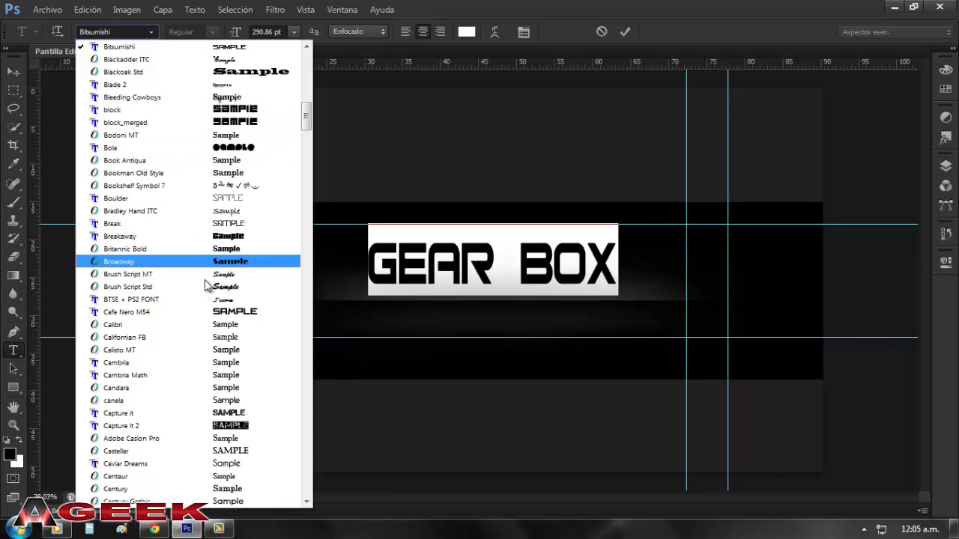
click(202, 310)
click(151, 31)
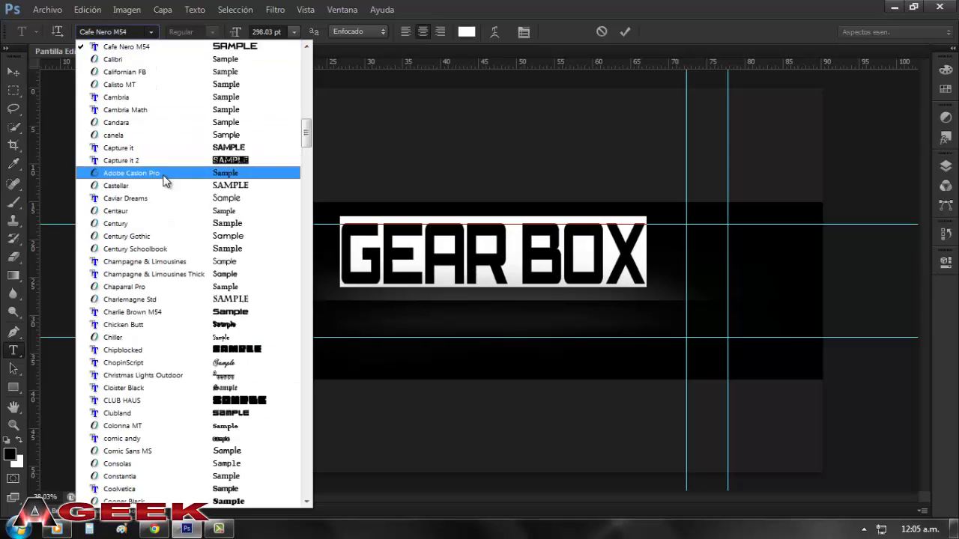
click(182, 310)
drag(545, 395, 544, 390)
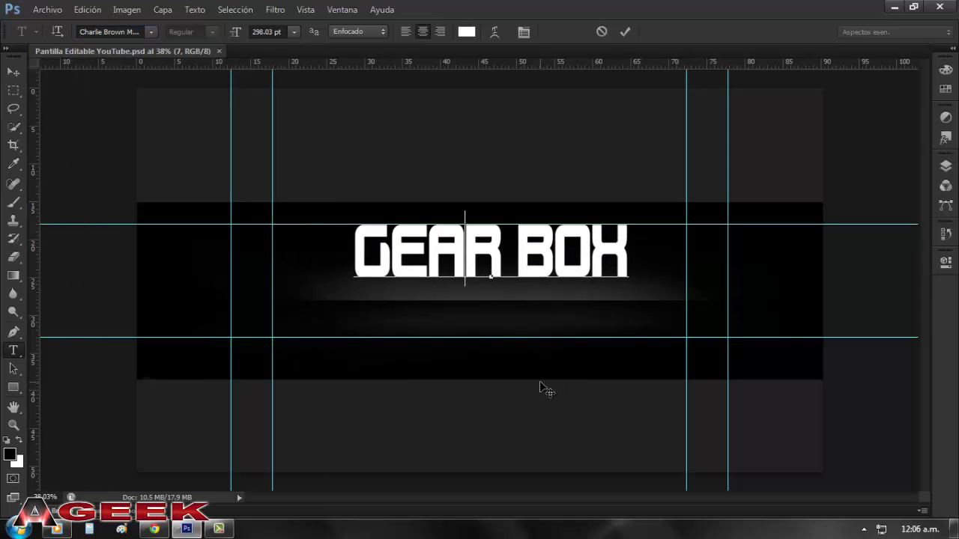
click(625, 31)
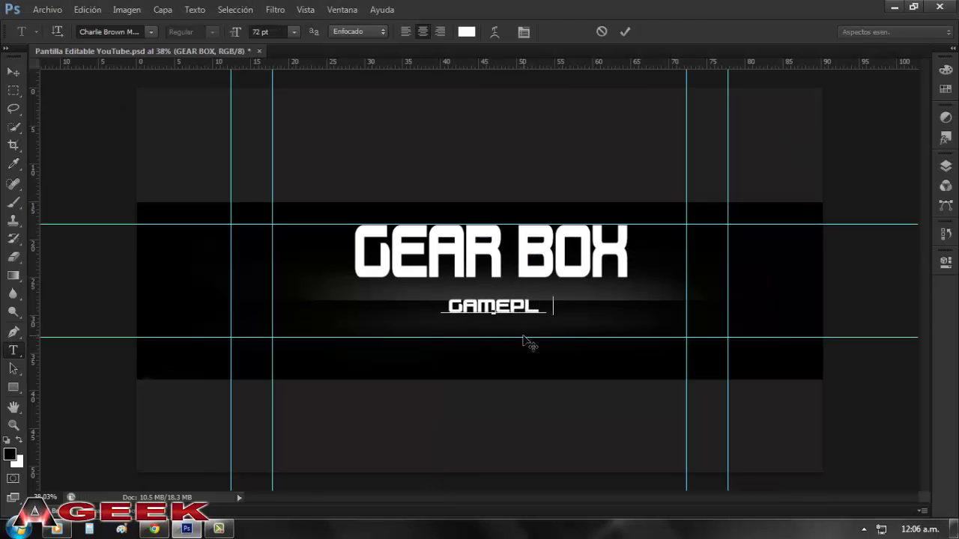
Complete the subtitle as 'GAMEPLAYS', enlarge it and position it below the title.
text(AYS)
drag(530, 343, 531, 367)
drag(562, 317, 669, 316)
drag(585, 409, 545, 412)
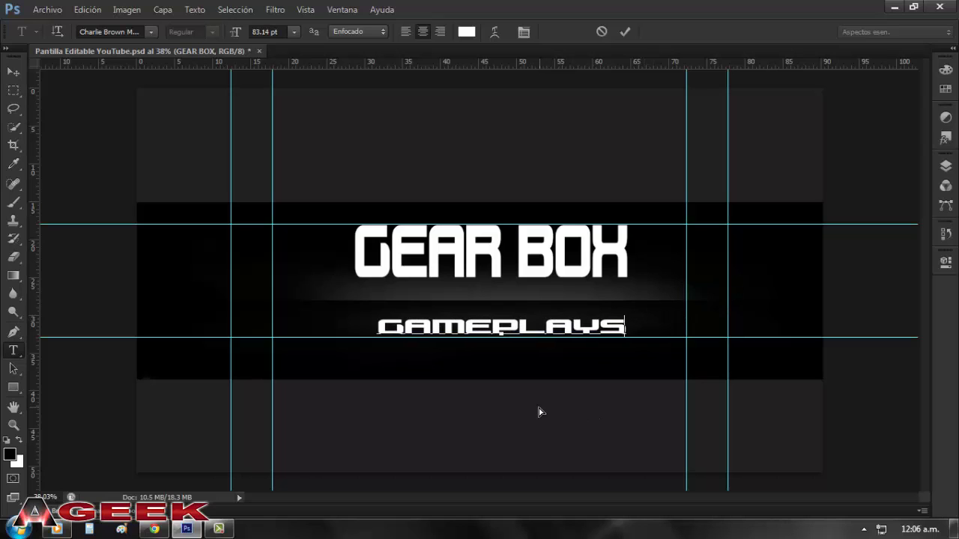
click(624, 31)
Shrink GEAR BOX to about 139 pt and shift it up and left.
click(521, 236)
drag(353, 213, 406, 249)
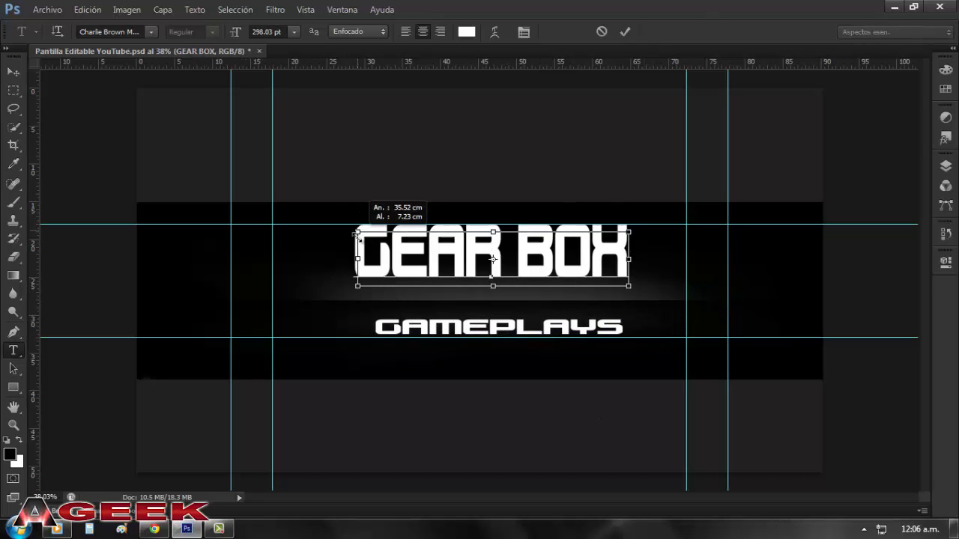
drag(533, 288, 495, 260)
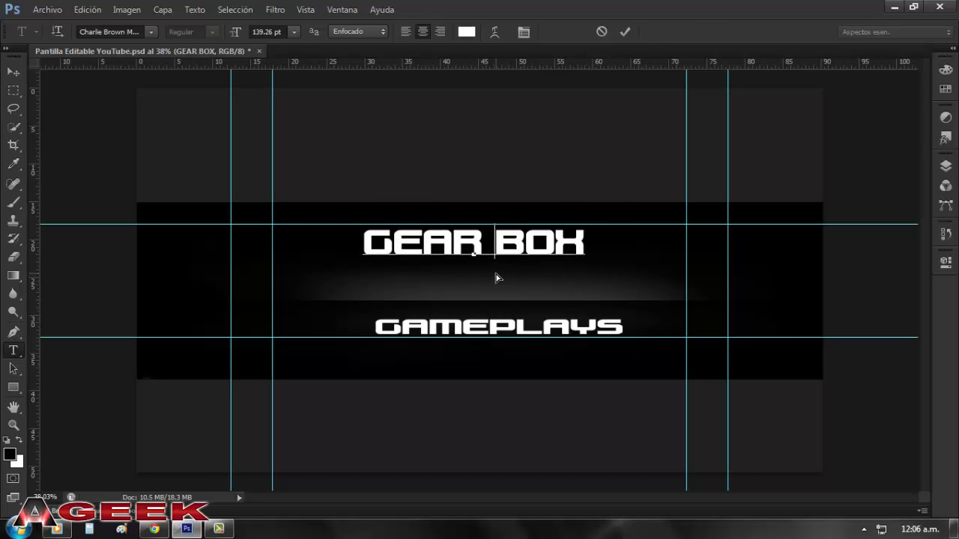
click(624, 31)
Enlarge GAMEPLAYS to about 108 pt, nudging it slightly left.
click(498, 327)
drag(509, 370, 505, 373)
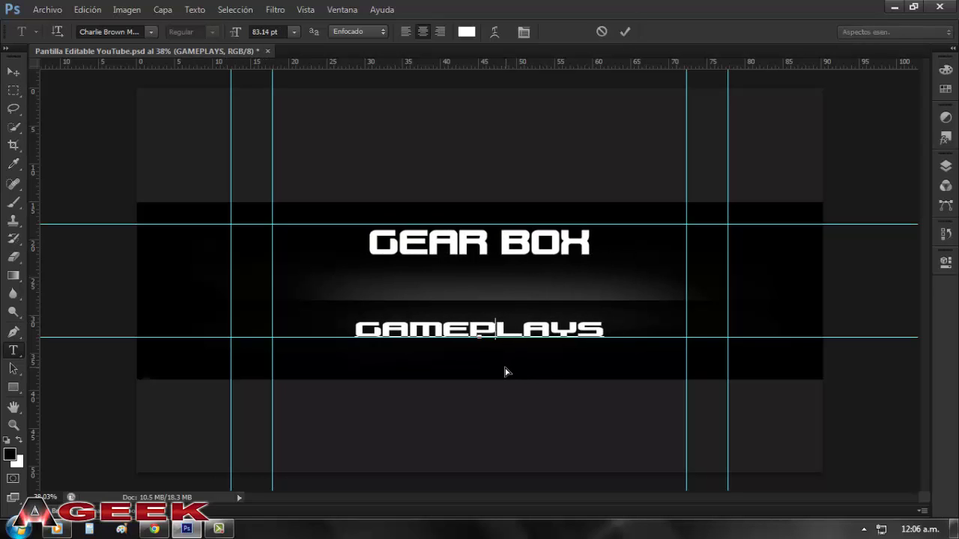
drag(606, 309, 624, 313)
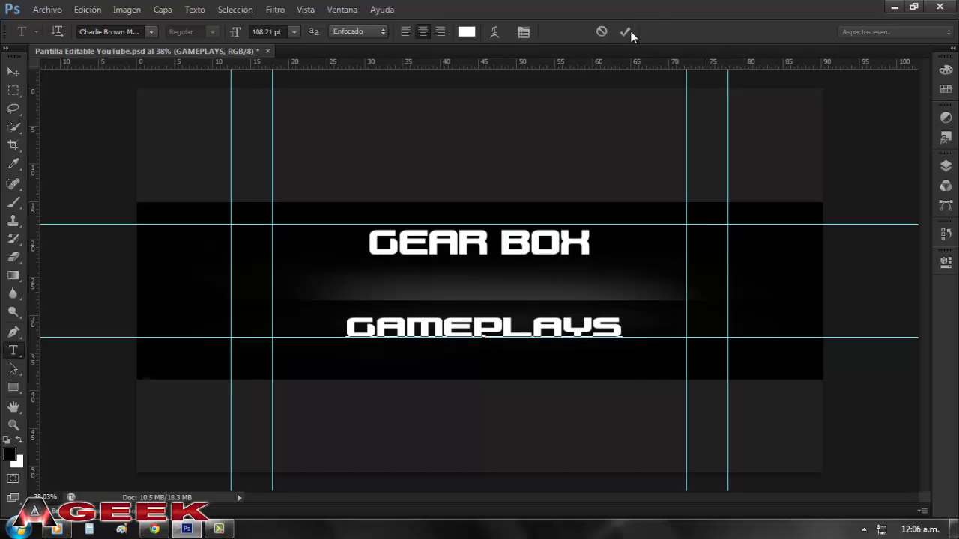
click(13, 203)
Add a new empty layer, Capa 3, and check the brush size and hardness.
click(945, 165)
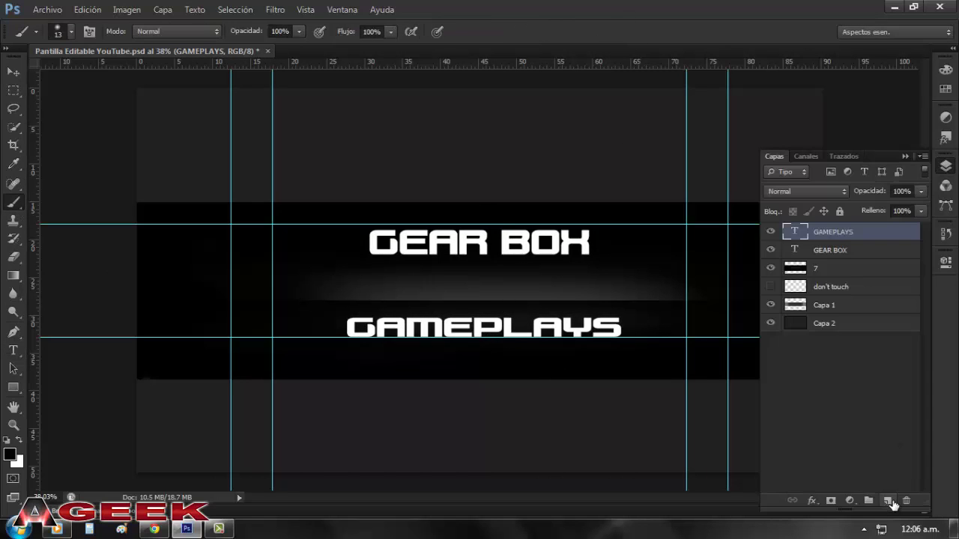
click(887, 501)
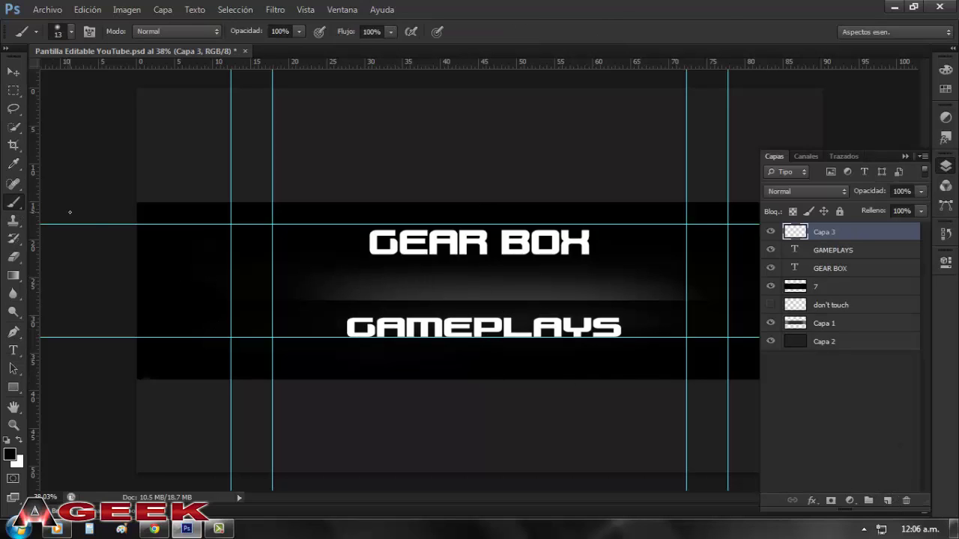
right_click(559, 292)
Stroke a horizontal path between the two titles with the brush (Pincel).
click(13, 332)
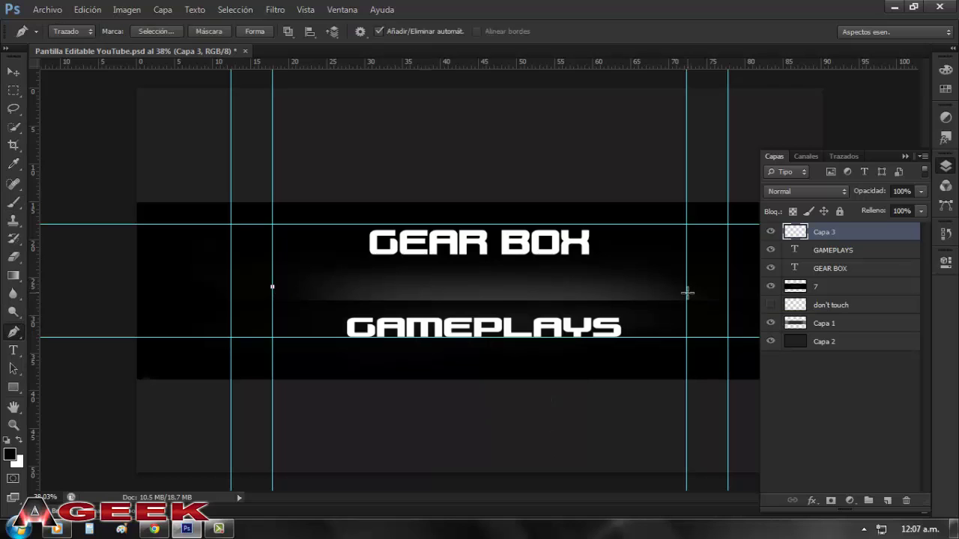
right_click(545, 295)
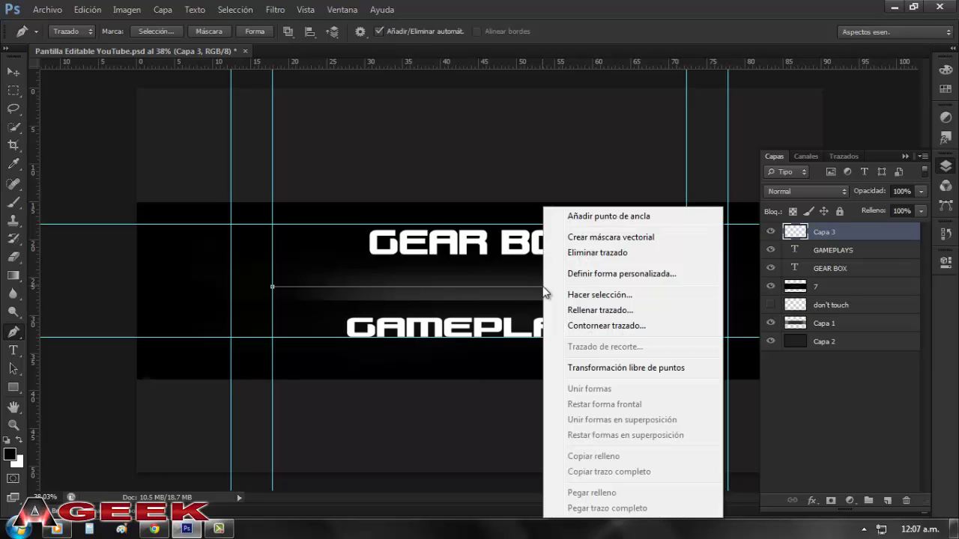
click(633, 313)
click(604, 147)
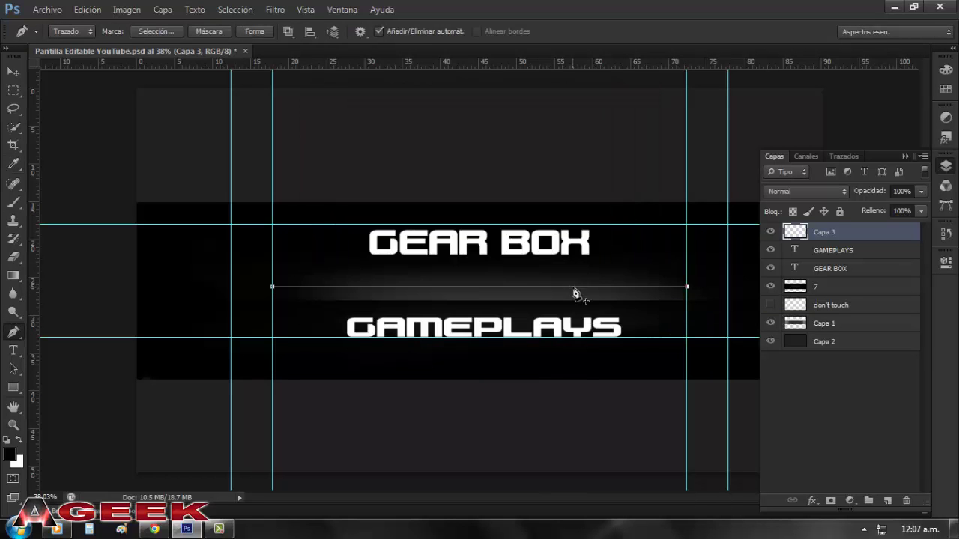
right_click(573, 293)
click(605, 325)
click(475, 180)
click(494, 209)
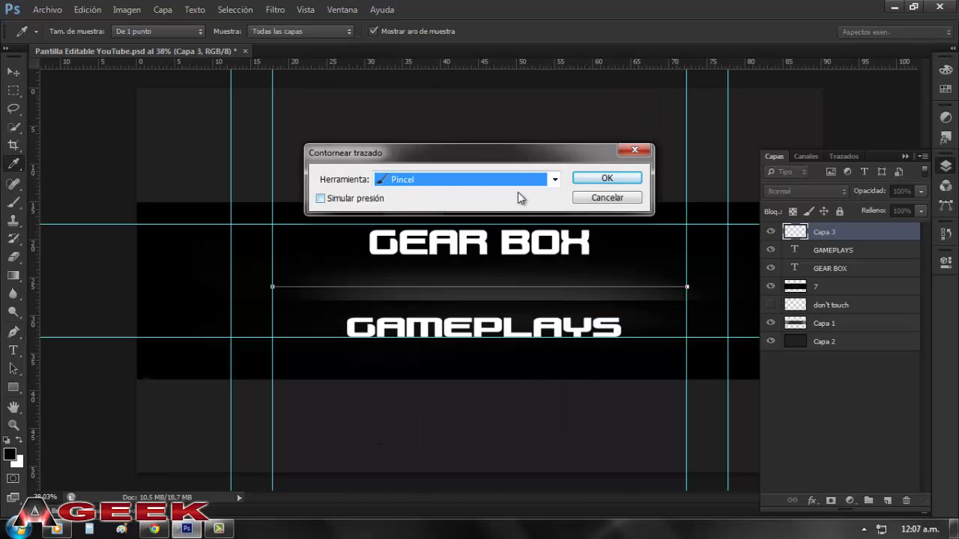
click(593, 178)
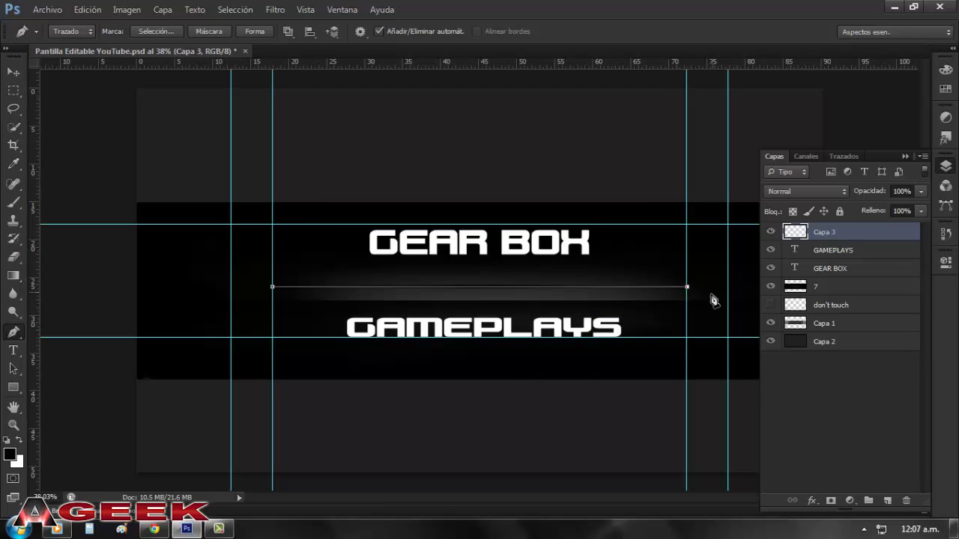
Give the Capa 3 line a yellow Color Overlay layer style.
double_click(870, 235)
click(534, 214)
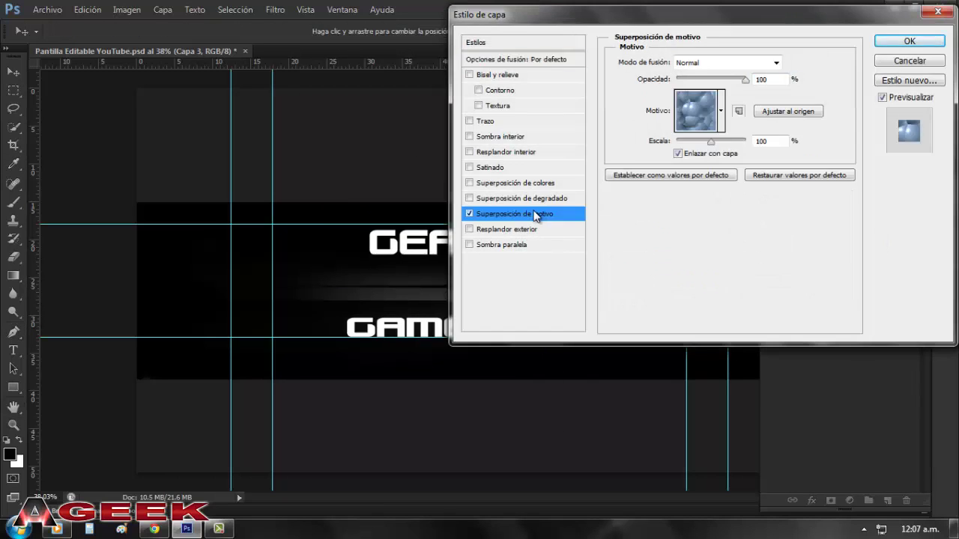
click(517, 198)
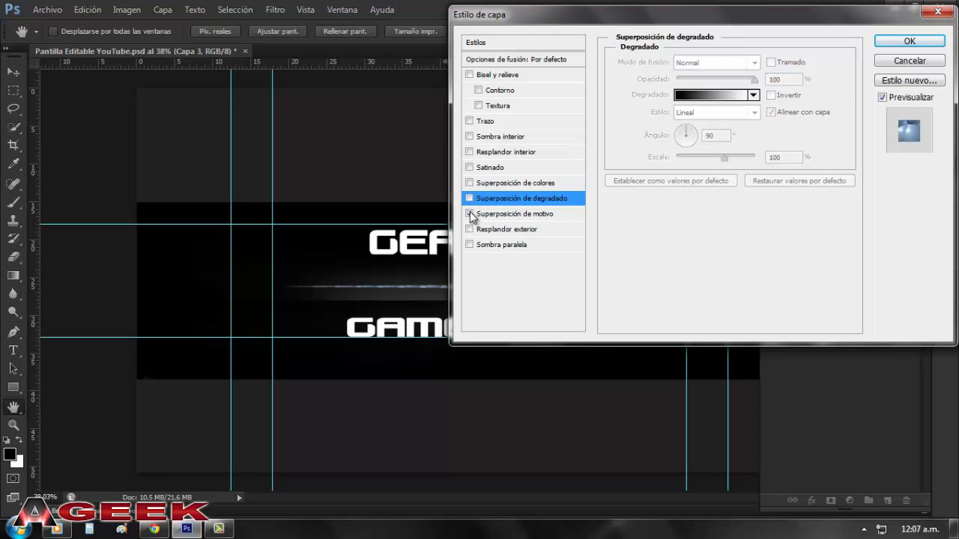
click(517, 183)
click(800, 62)
drag(485, 188, 488, 276)
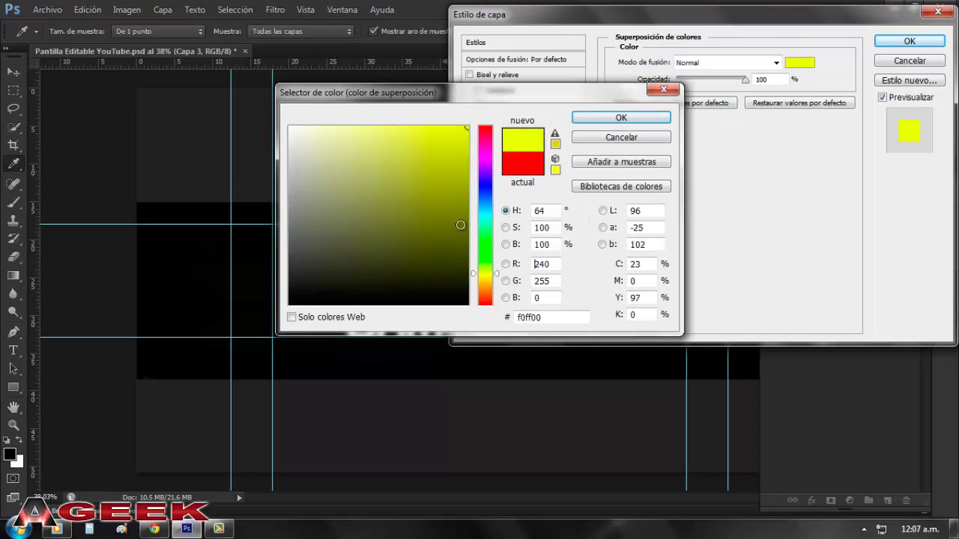
click(637, 117)
Add an olive-yellow Outer Glow in Normal mode with Preciso technique, enlarged, and apply.
click(507, 229)
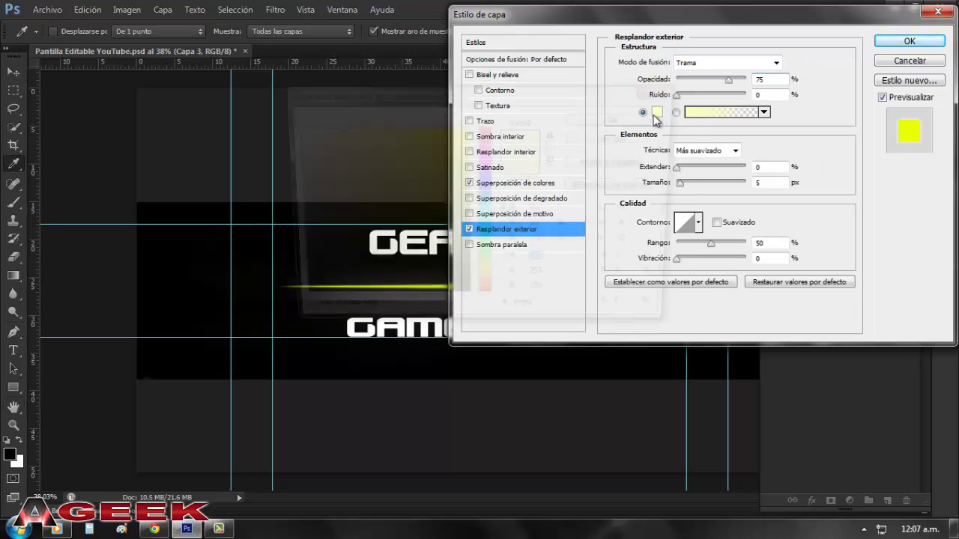
click(657, 111)
click(394, 173)
click(625, 118)
click(721, 64)
click(712, 61)
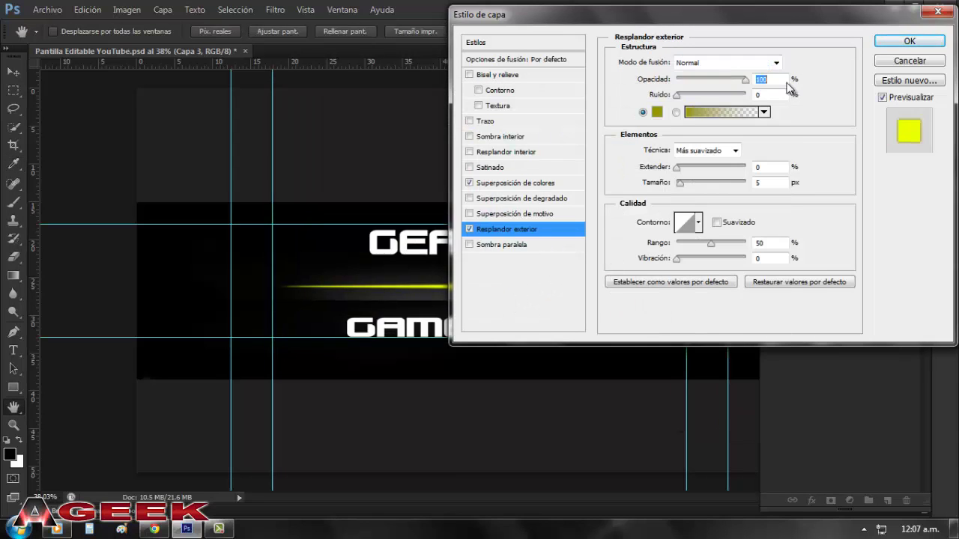
mouse_move(679, 187)
mouse_down()
mouse_move(697, 183)
mouse_move(677, 187)
mouse_up()
click(714, 151)
click(697, 162)
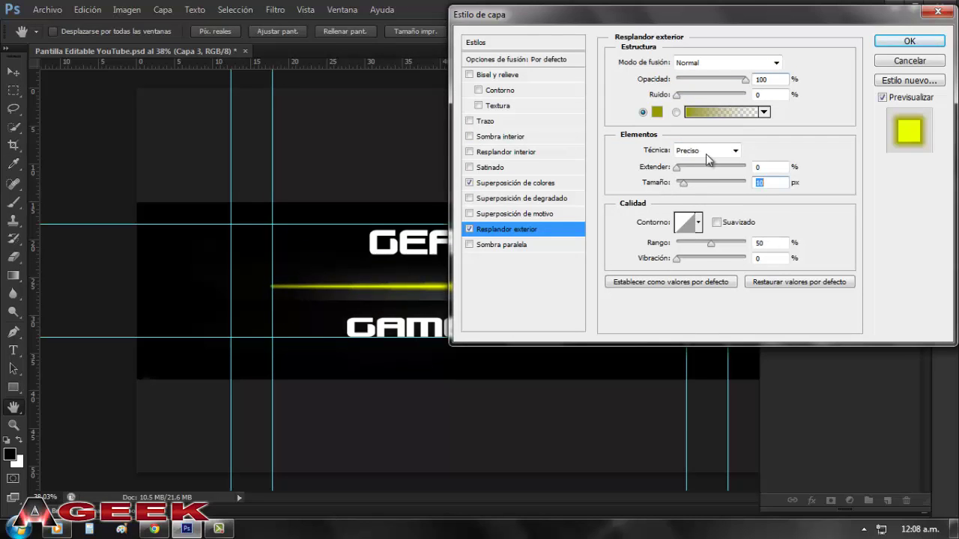
click(909, 41)
click(946, 166)
Place Fire 1 from TEXTURAS > FUEGO, enlarged at the banner's left side.
key(p)
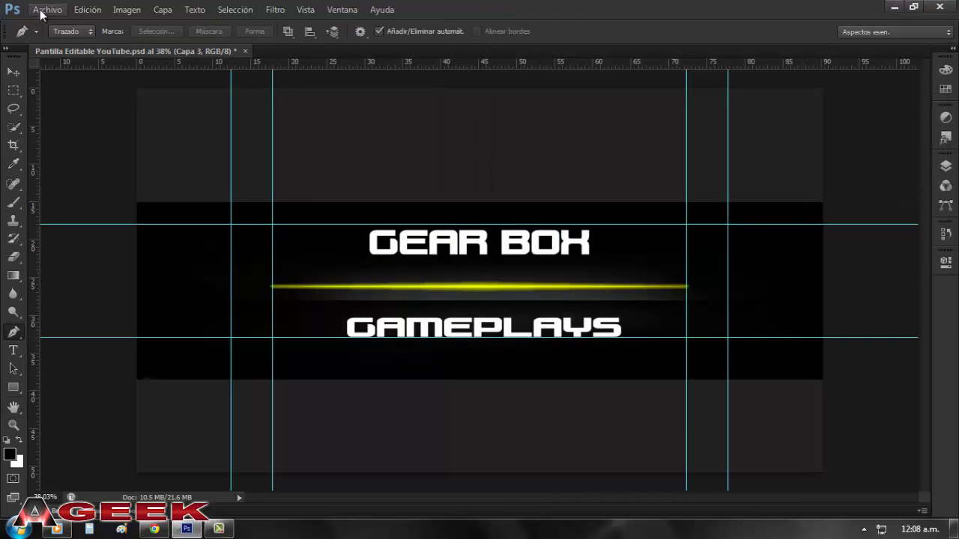
click(46, 10)
click(123, 243)
click(563, 93)
double_click(608, 150)
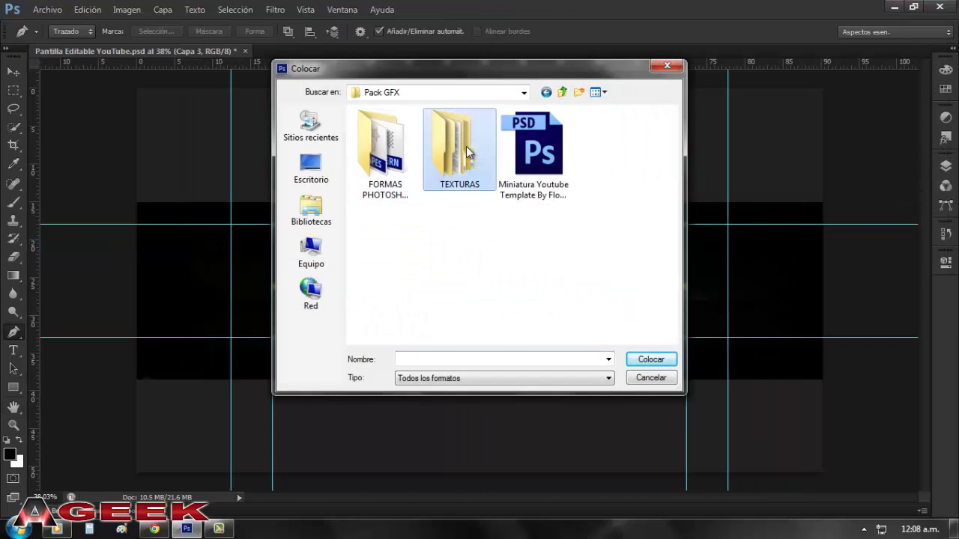
double_click(467, 152)
double_click(484, 251)
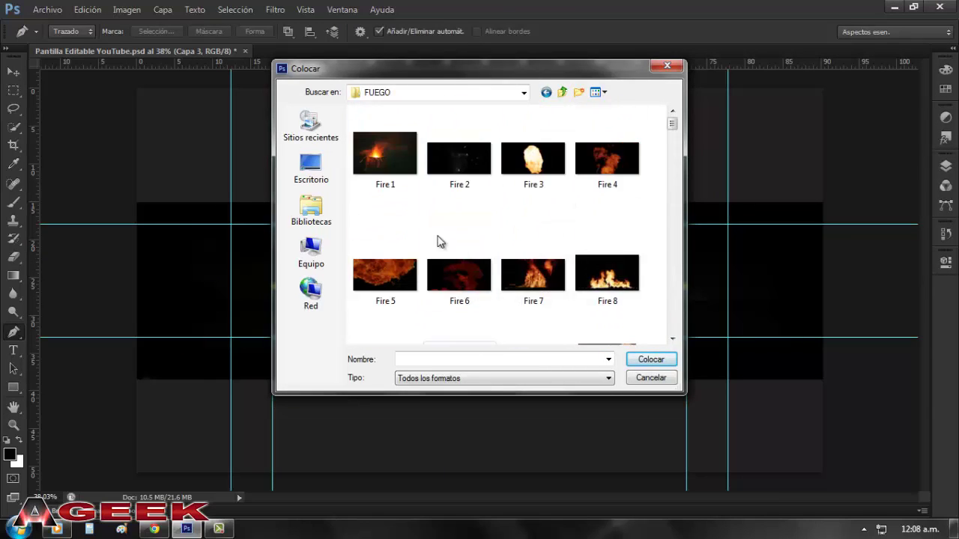
double_click(403, 183)
mouse_move(501, 281)
mouse_down()
mouse_move(182, 221)
mouse_move(397, 368)
mouse_move(480, 381)
mouse_up()
key(Return)
key(p)
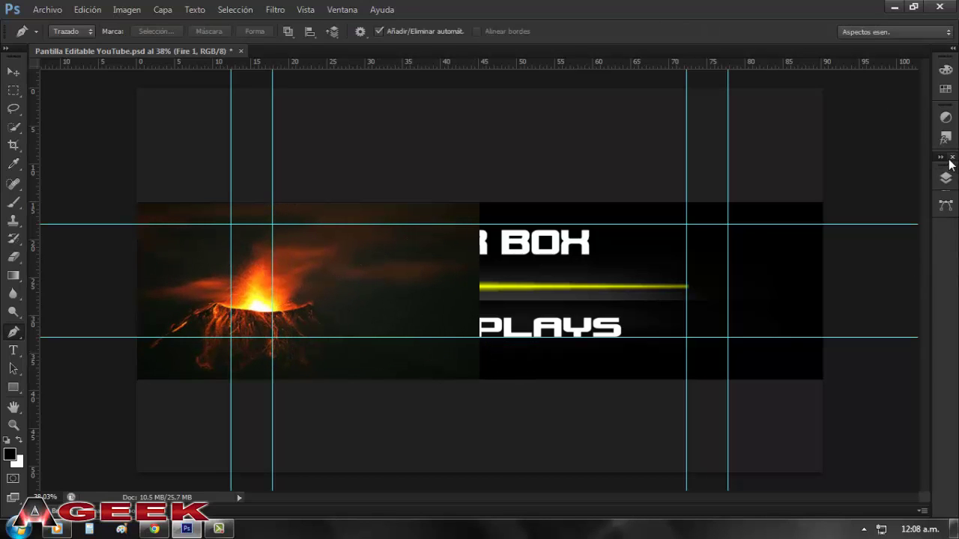
Set the Fire 1 layer's blend mode to Sobreexponer color.
click(945, 165)
click(941, 157)
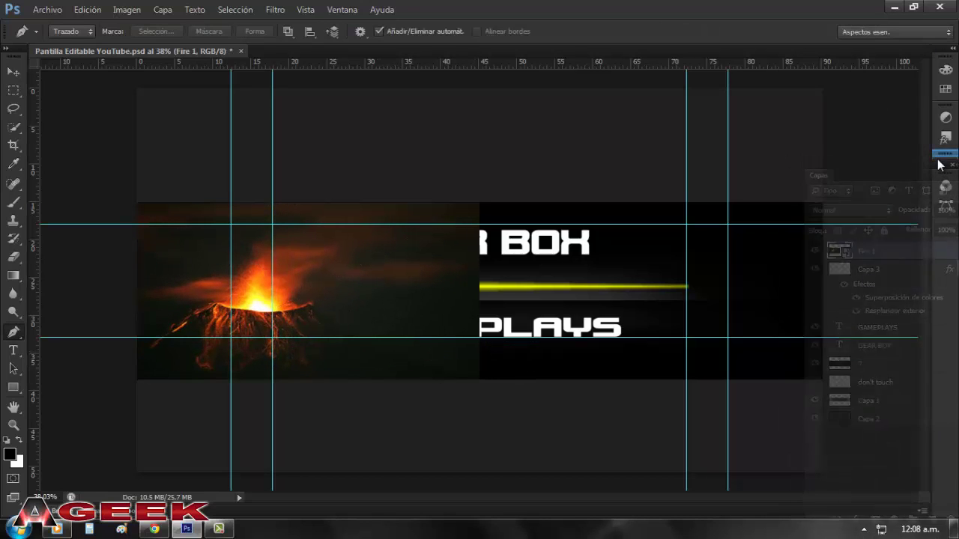
click(946, 167)
click(806, 191)
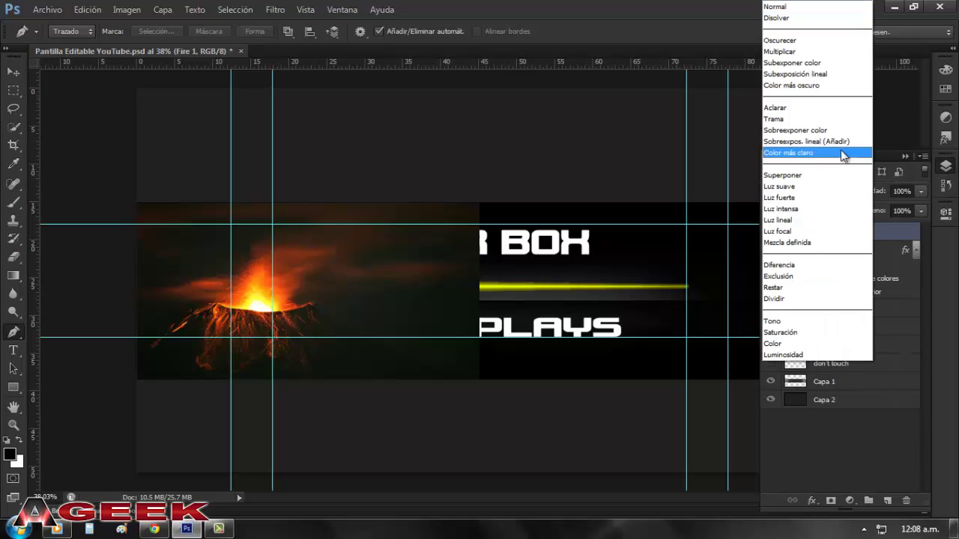
click(847, 153)
scroll(824, 196, up, 1)
scroll(824, 196, down, 1)
scroll(824, 197, up, 1)
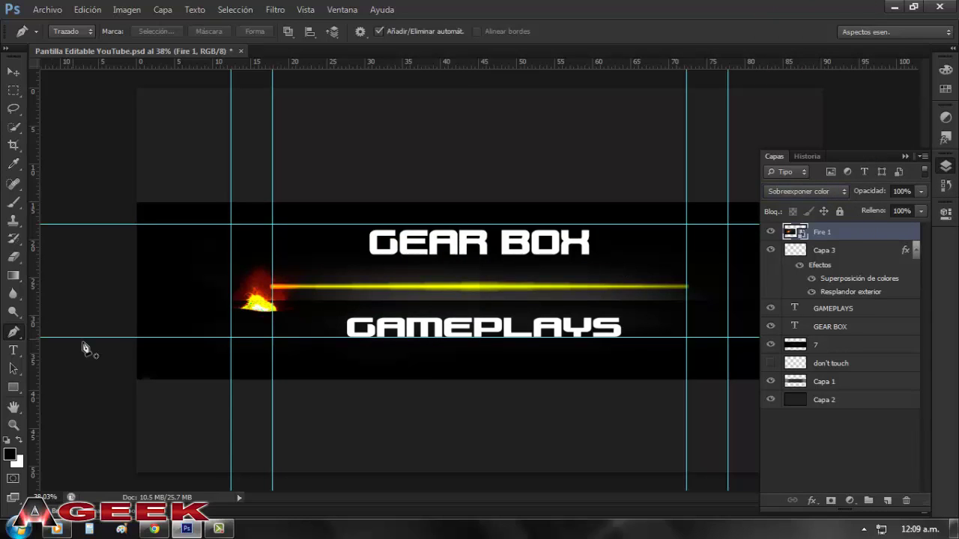
Duplicate Fire 1, flip the copy horizontally and place it at the streak's right end.
key(ctrl+j)
key(v)
mouse_move(237, 341)
mouse_down()
mouse_move(567, 338)
mouse_move(607, 359)
mouse_up()
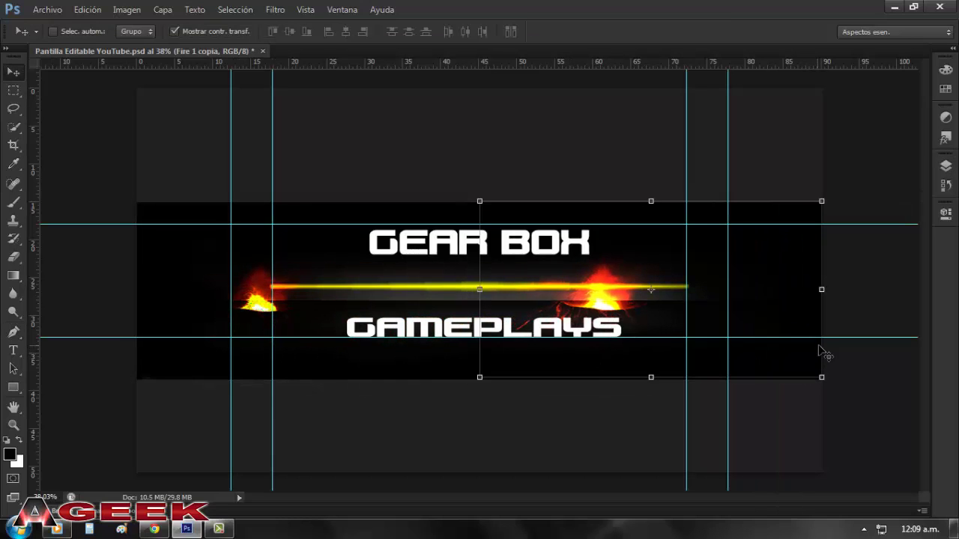
key(ctrl+t)
right_click(482, 303)
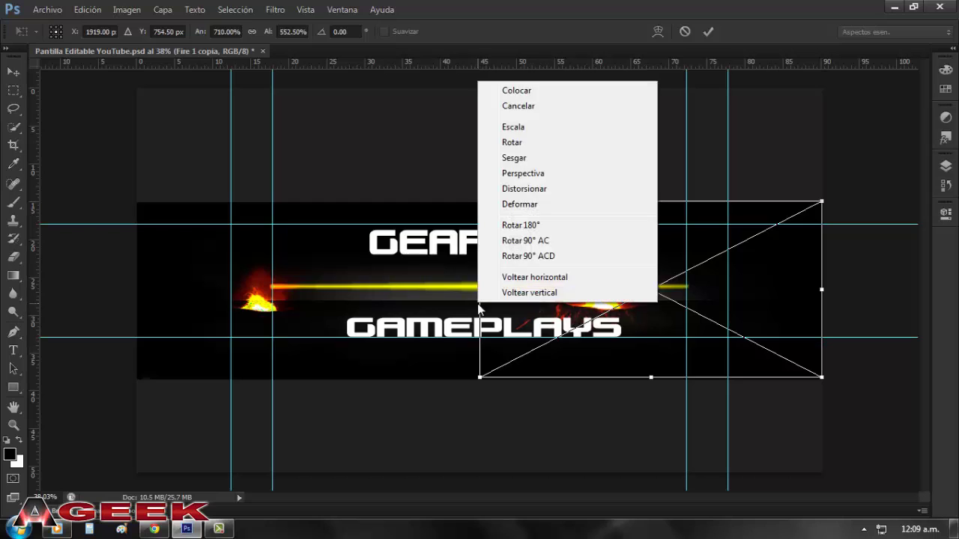
click(541, 293)
right_click(475, 315)
click(525, 294)
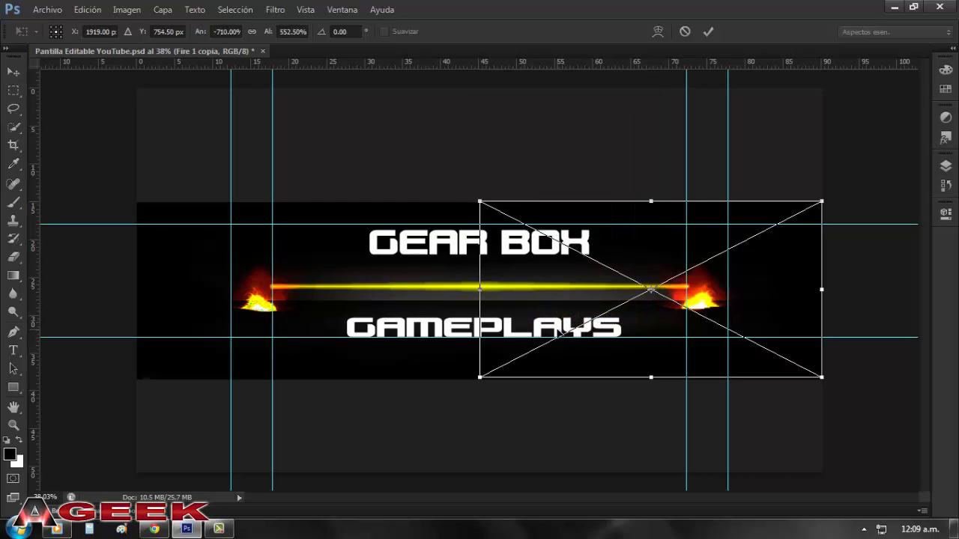
drag(616, 346, 585, 346)
key(Return)
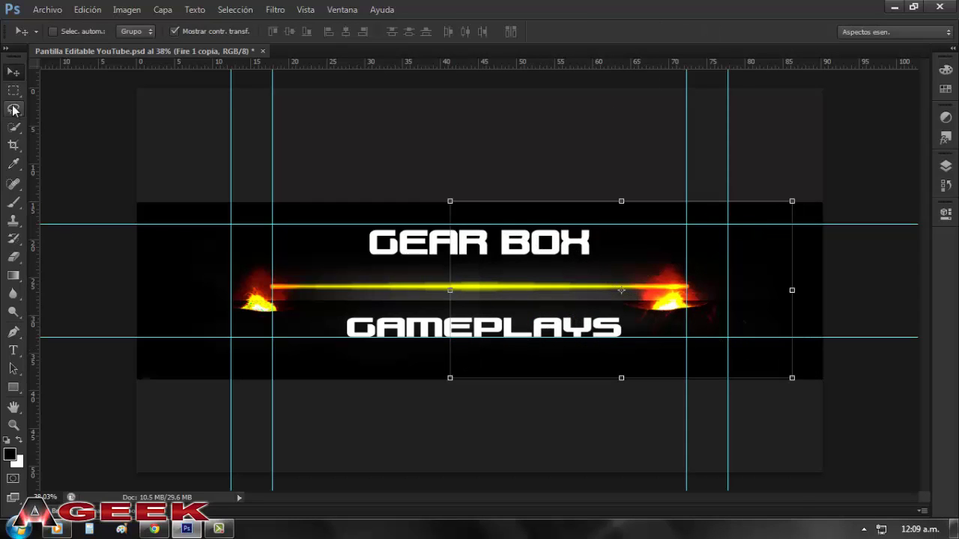
Nudge the original Fire 1 flame slightly to the right.
click(946, 167)
click(825, 250)
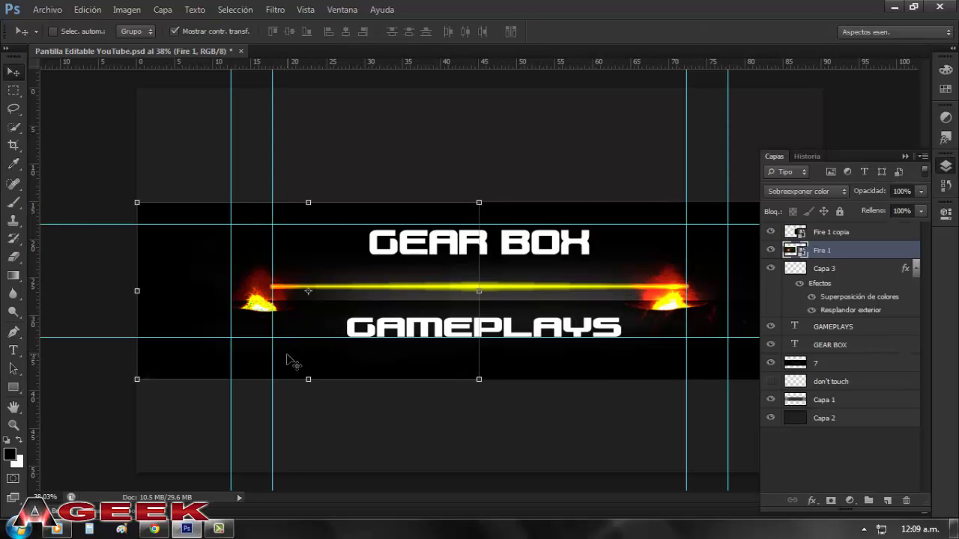
drag(354, 361, 376, 359)
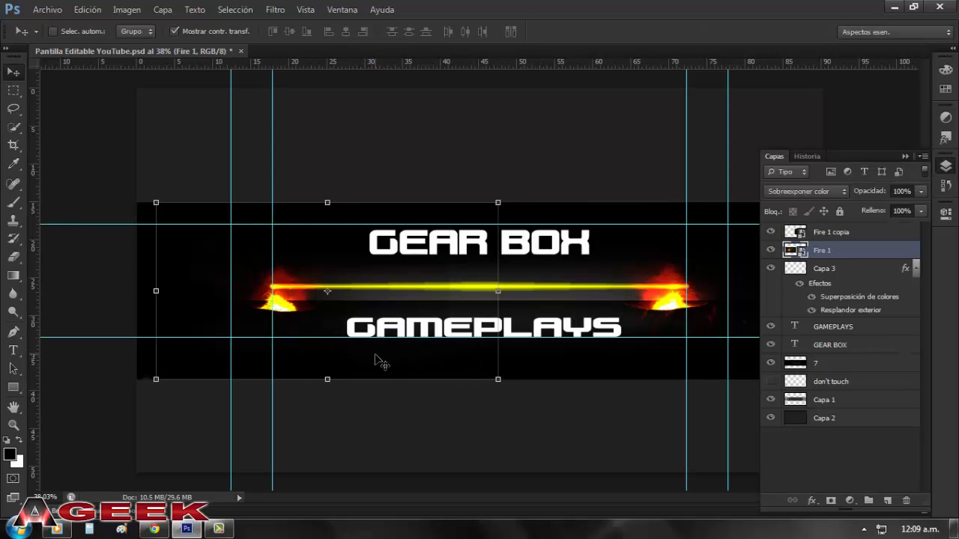
Place Fire 8 above the streak, resized and blended with Linear Dodge (Add).
click(47, 9)
click(107, 242)
double_click(607, 294)
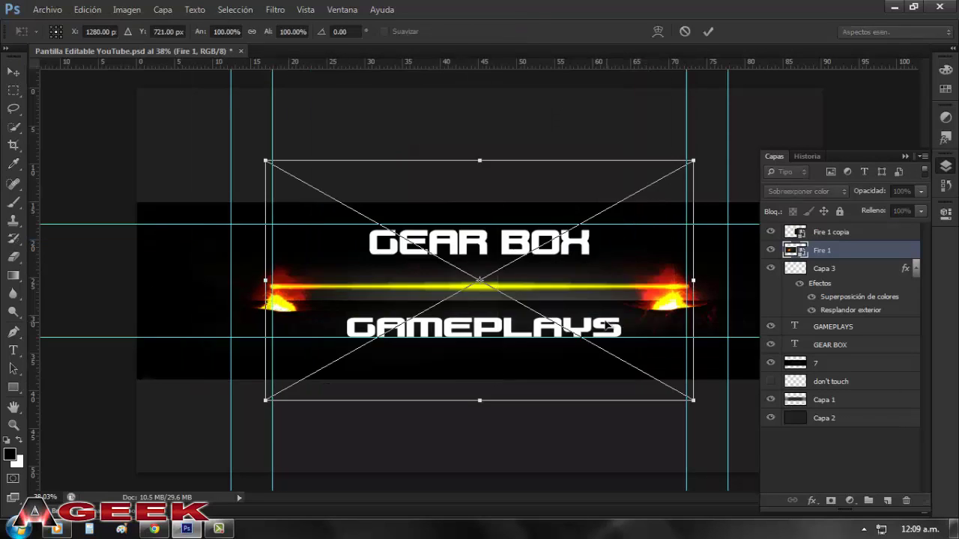
drag(472, 406, 471, 298)
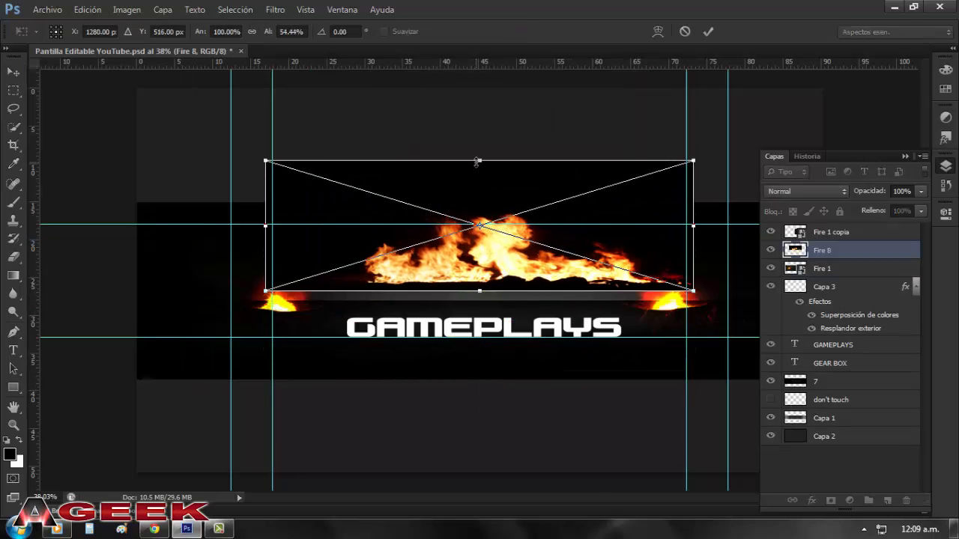
drag(478, 162, 480, 224)
key(Return)
click(824, 191)
click(824, 140)
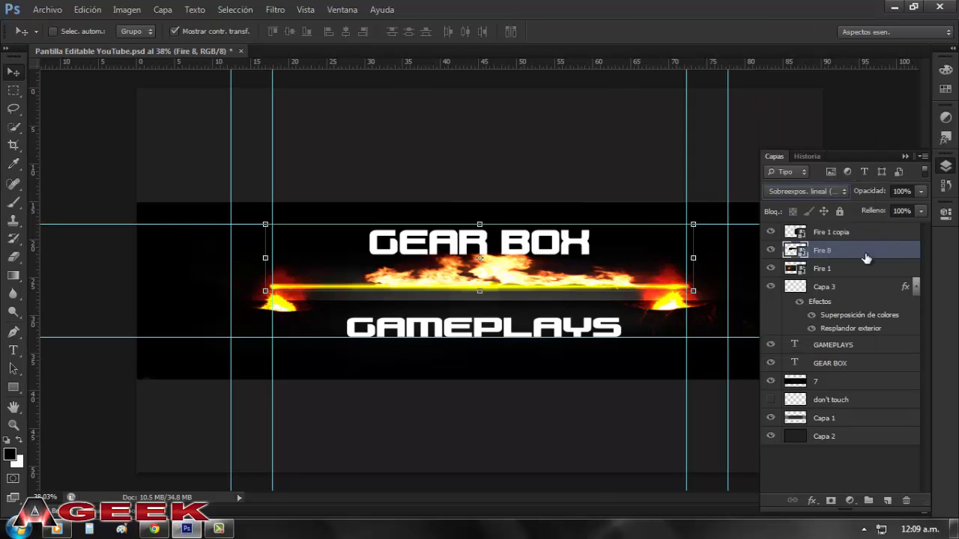
drag(483, 220, 480, 172)
Confirm the stretched Fire 8 flames and place the Fire 15 image.
click(48, 9)
key(Return)
click(47, 9)
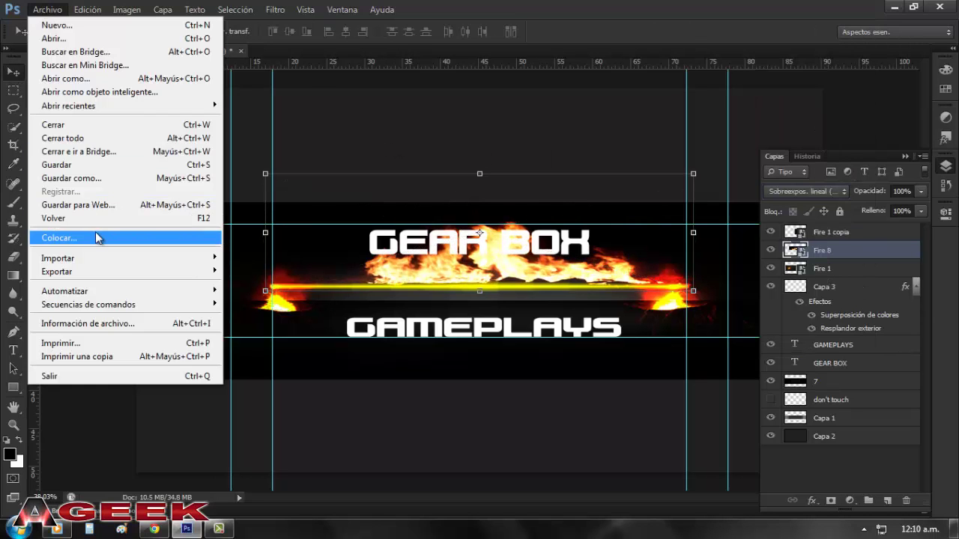
click(97, 238)
click(560, 296)
scroll(560, 295, down, 4)
scroll(560, 296, down, 5)
scroll(560, 295, up, 5)
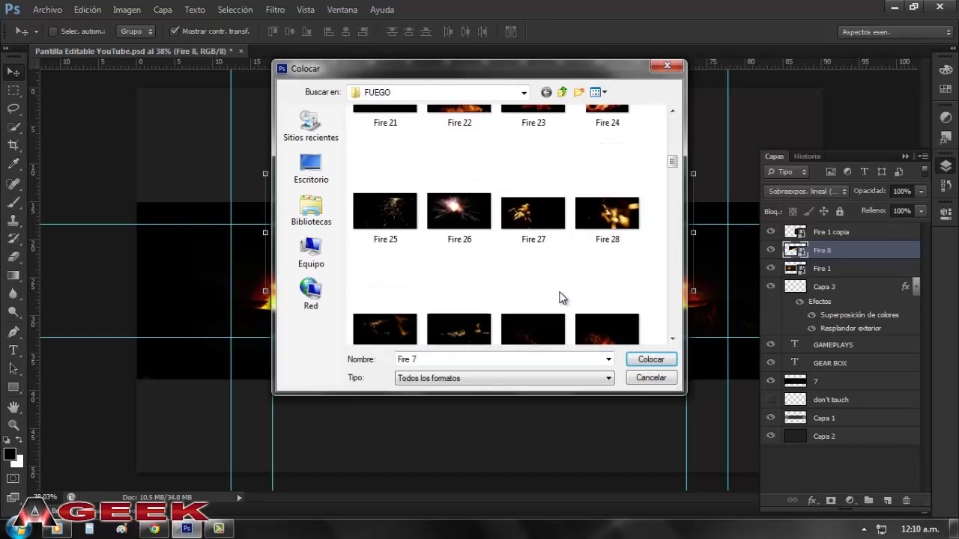
scroll(560, 296, up, 5)
scroll(560, 295, down, 4)
scroll(561, 295, up, 1)
click(533, 166)
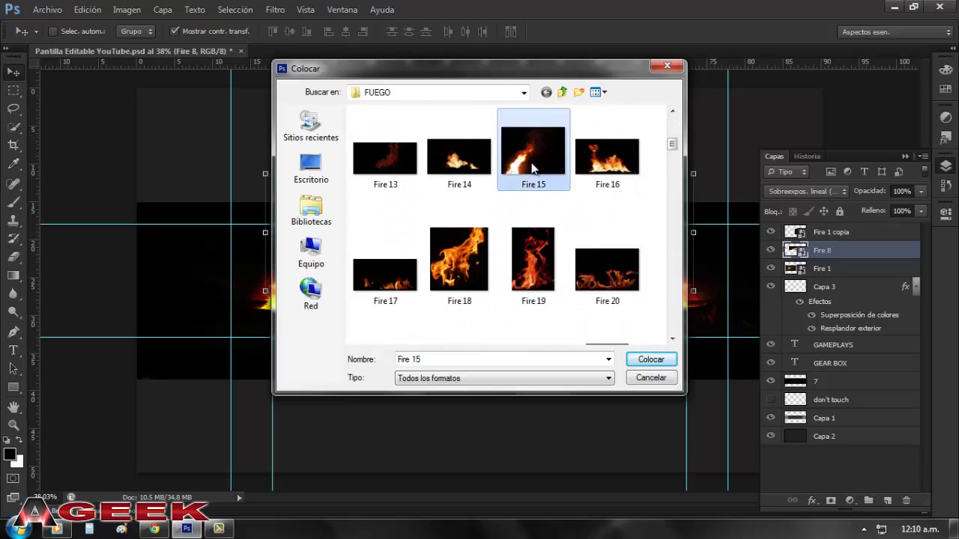
double_click(533, 166)
Flip Fire 15 horizontally and vertically, fit it below the streak, and set Color Dodge.
right_click(505, 442)
click(592, 410)
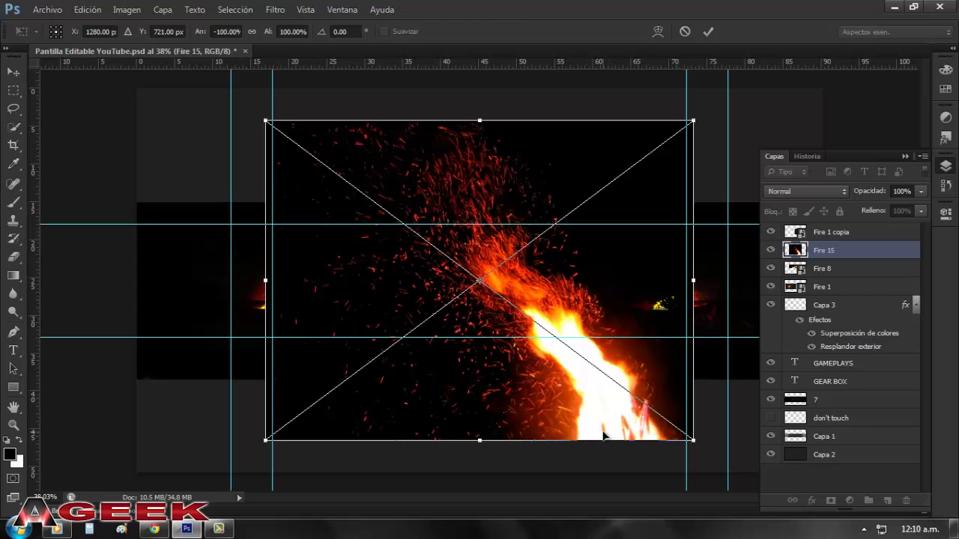
right_click(604, 435)
click(607, 437)
drag(480, 120, 504, 335)
drag(480, 440, 481, 378)
key(Return)
click(805, 191)
click(826, 126)
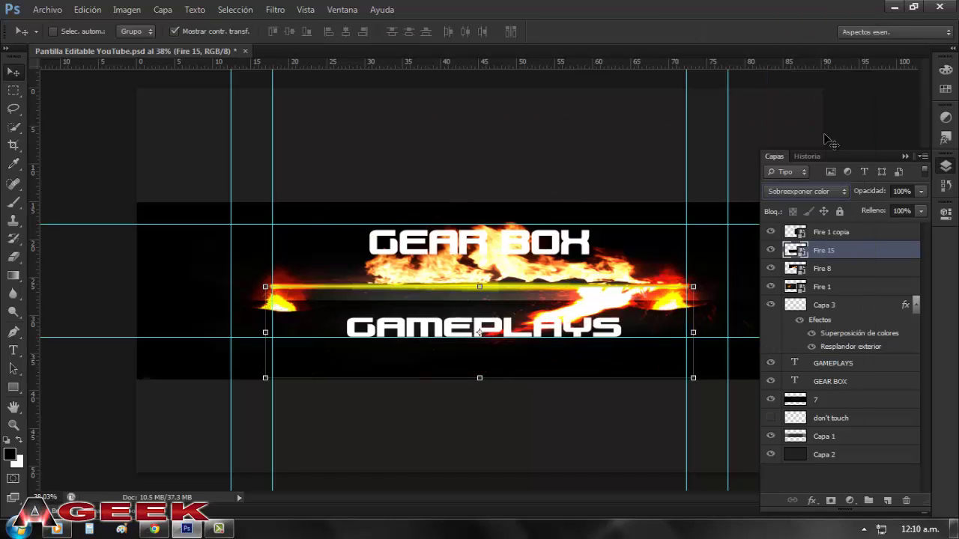
Duplicate the Fire 15 burst and mirror the copy to the opposite side.
key(ctrl+j)
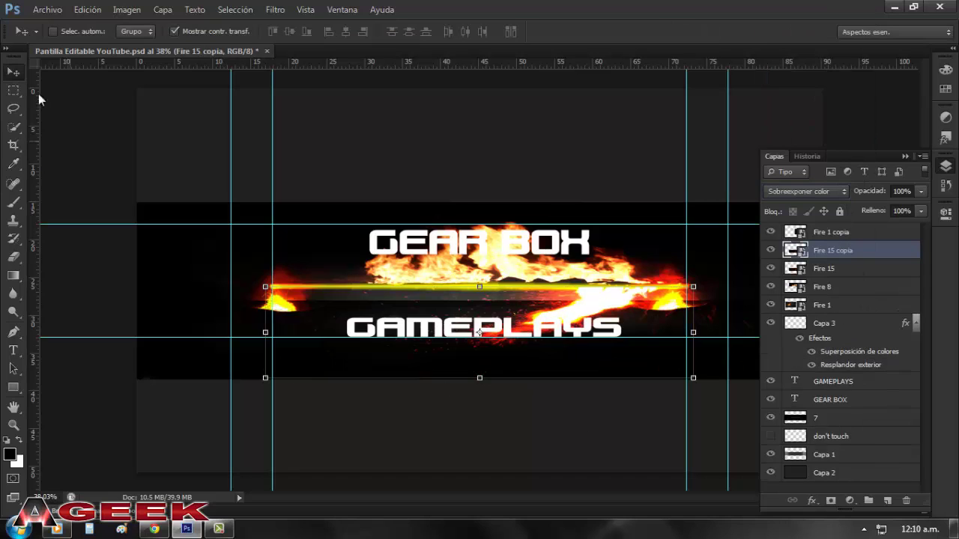
right_click(688, 352)
key(Escape)
key(ctrl+t)
right_click(688, 354)
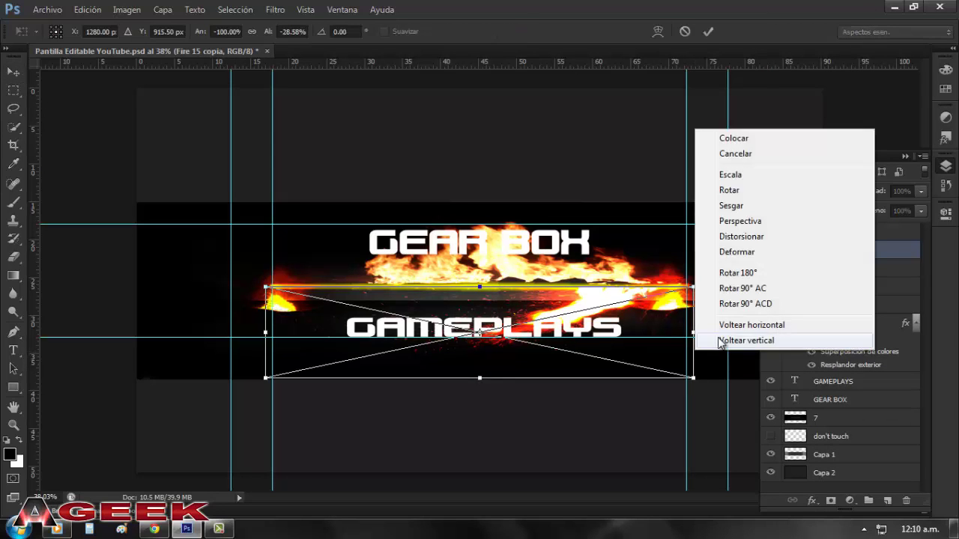
click(719, 326)
right_click(697, 348)
click(734, 322)
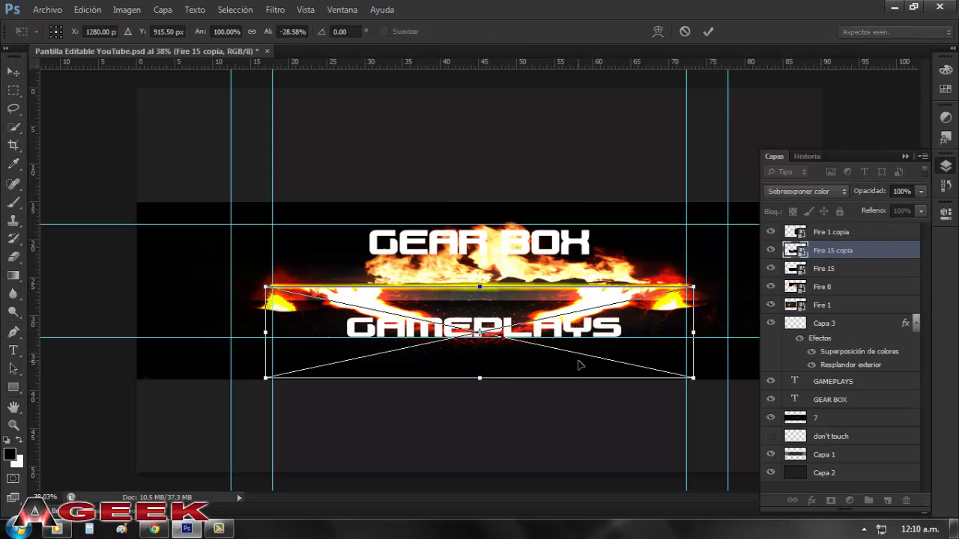
key(Return)
click(47, 9)
click(86, 235)
Place the Fire 45 streak image, enlarge it and position it over the bar's left end.
scroll(529, 281, down, 5)
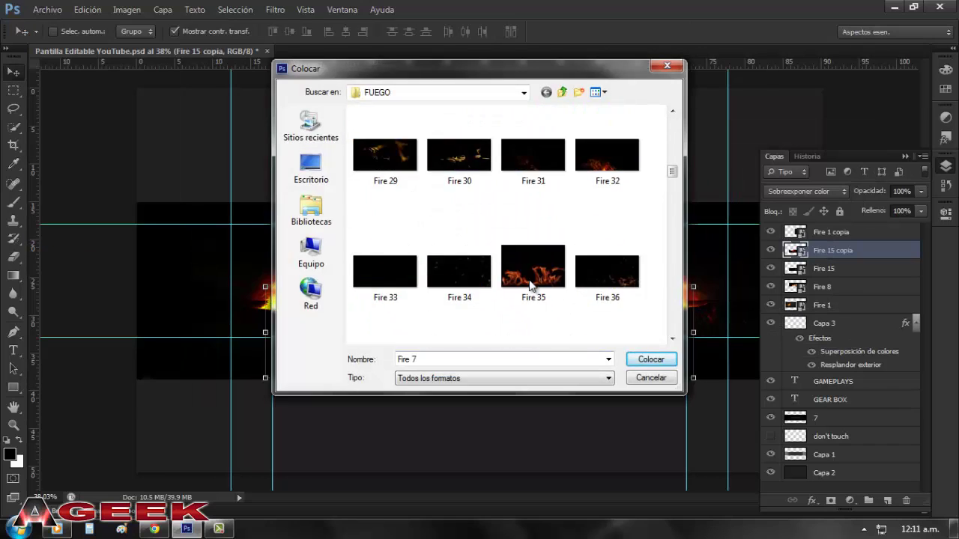
scroll(529, 284, down, 5)
scroll(529, 284, up, 2)
double_click(385, 266)
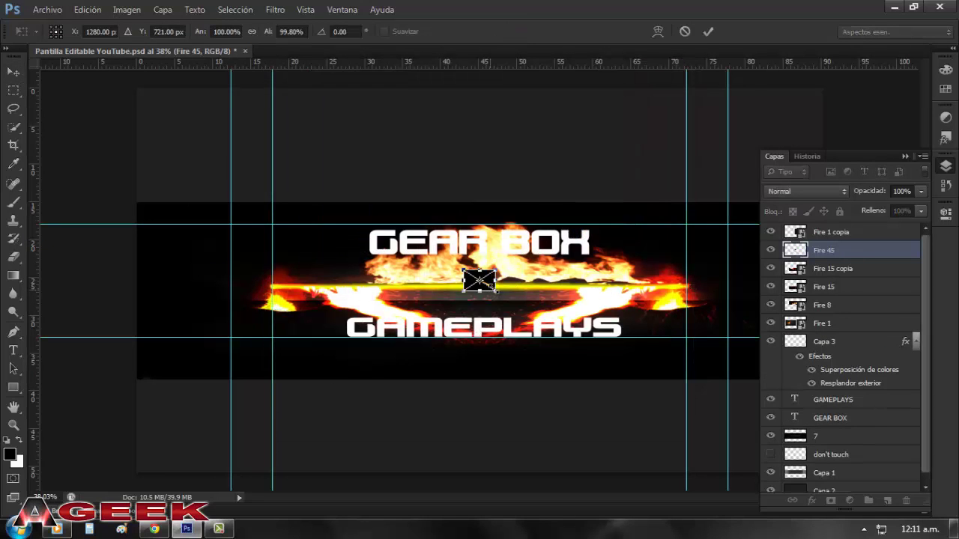
drag(562, 336, 642, 332)
mouse_move(539, 300)
mouse_down()
mouse_move(240, 292)
mouse_move(260, 312)
mouse_up()
drag(118, 218, 118, 203)
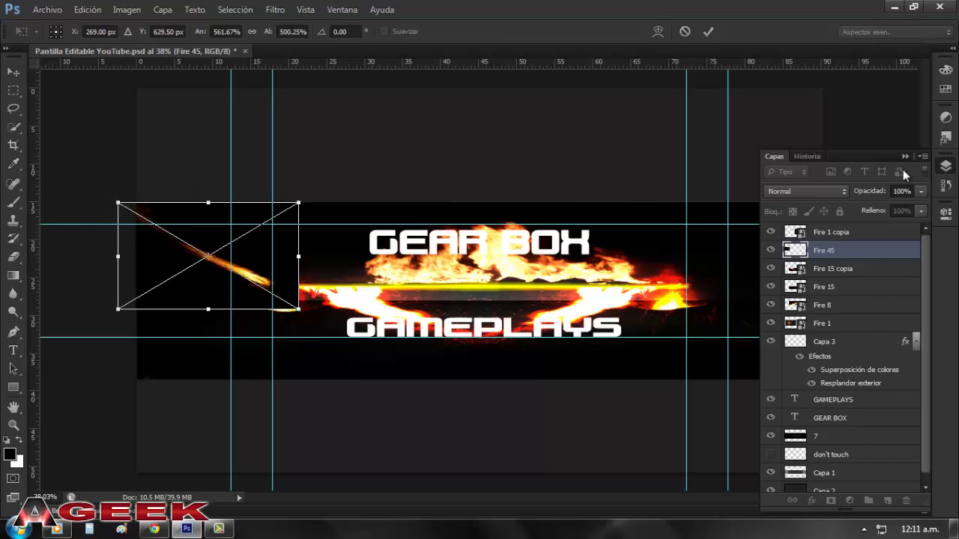
Blend the streak with Linear Dodge (Add), fine-tune its position and commit the transform.
click(805, 191)
click(834, 147)
click(806, 191)
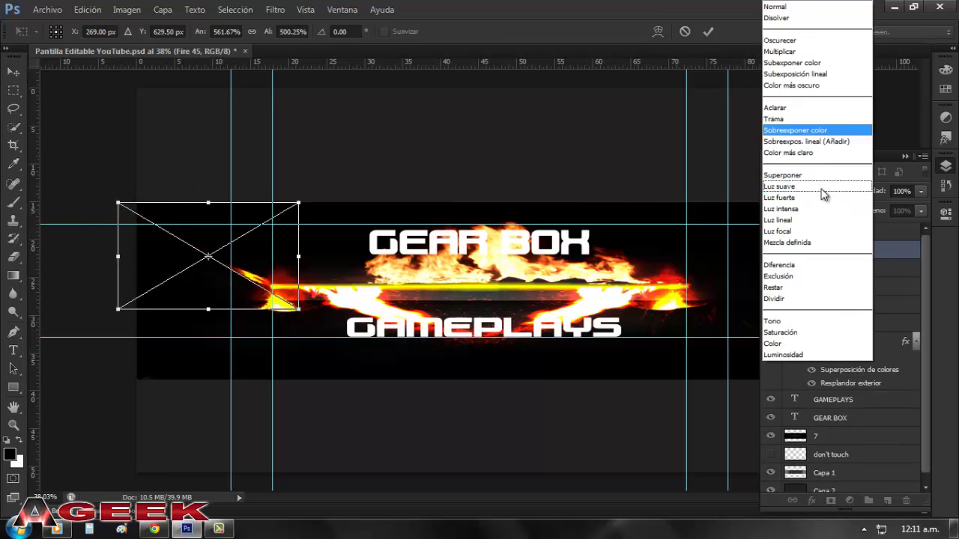
click(806, 141)
drag(259, 310, 265, 310)
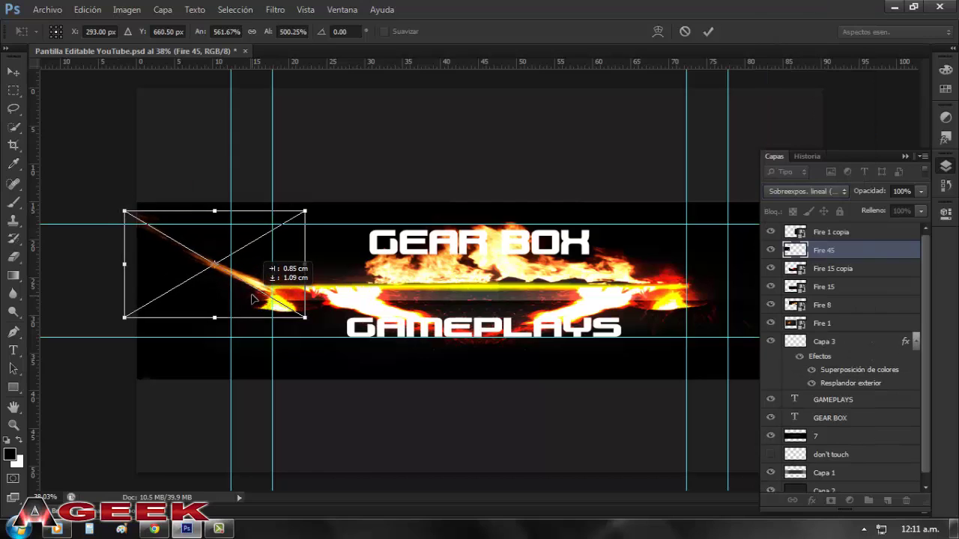
drag(215, 203, 215, 211)
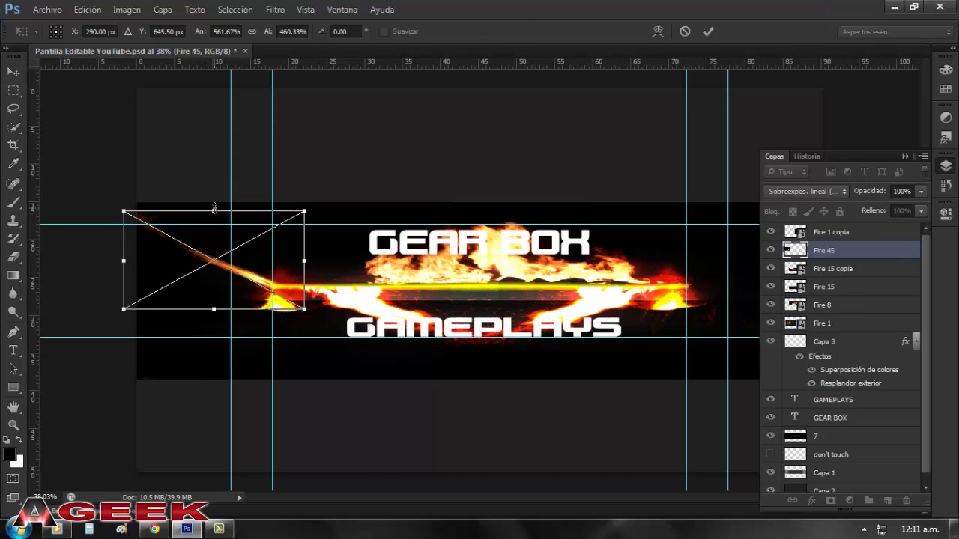
key(Return)
Duplicate the streak, flip it vertically and horizontally, and place the copy at the bar's right end.
key(ctrl+j)
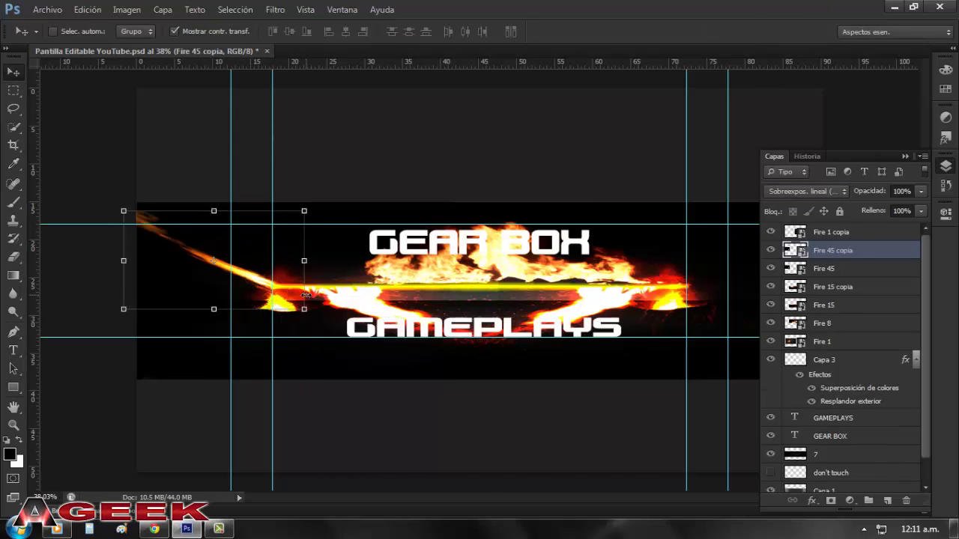
right_click(306, 295)
click(391, 510)
right_click(303, 293)
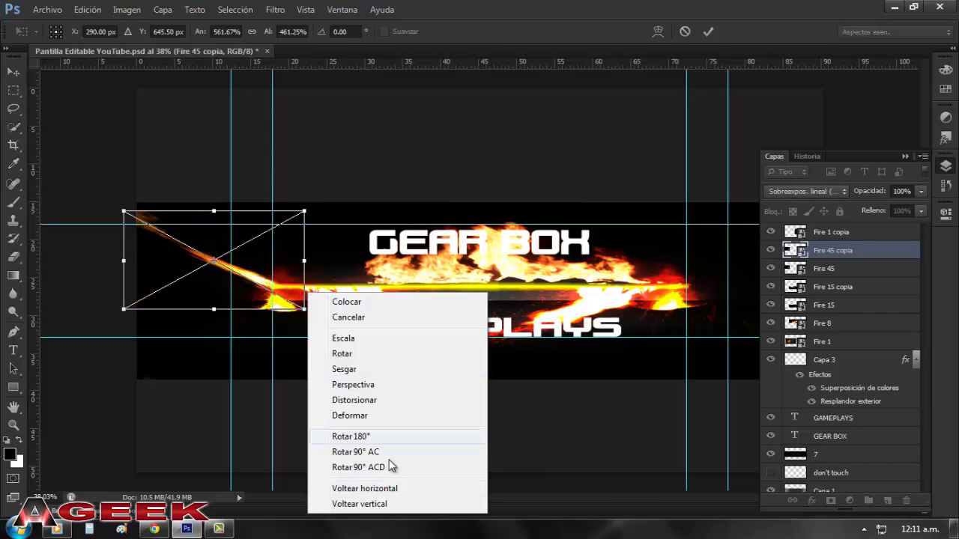
click(392, 497)
drag(225, 262, 698, 263)
drag(653, 304, 699, 306)
key(Return)
click(948, 166)
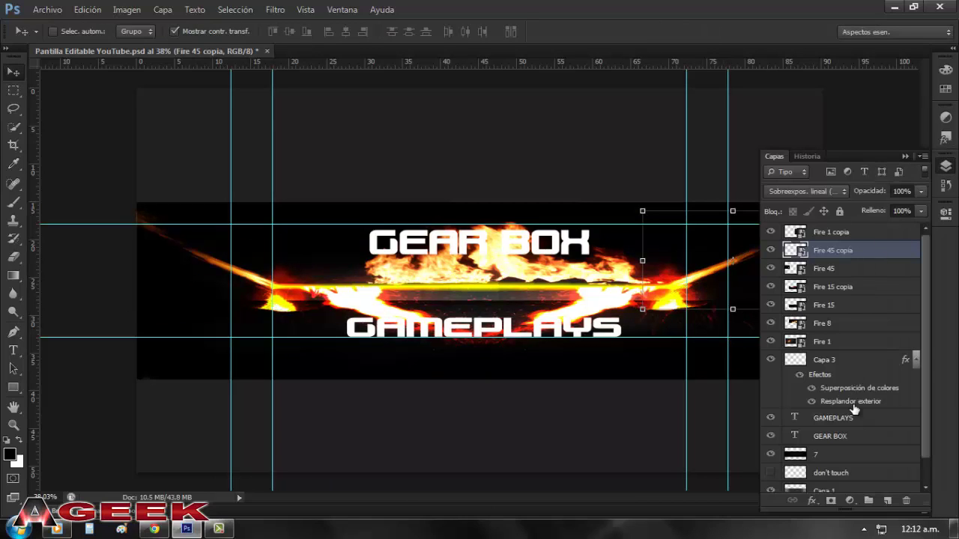
Add a gradient overlay to GEAR BOX running from red to dark red.
click(915, 360)
click(861, 396)
double_click(876, 396)
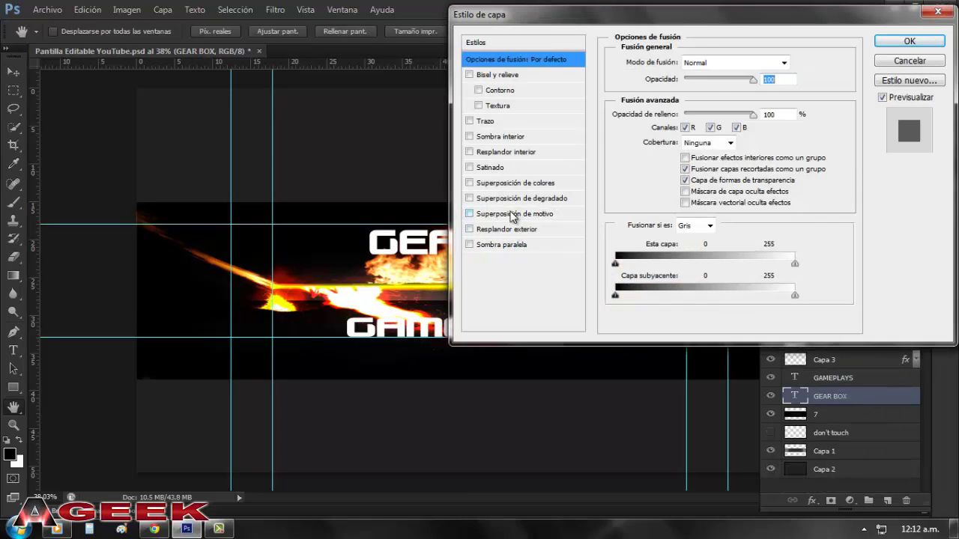
click(517, 214)
click(469, 214)
click(469, 198)
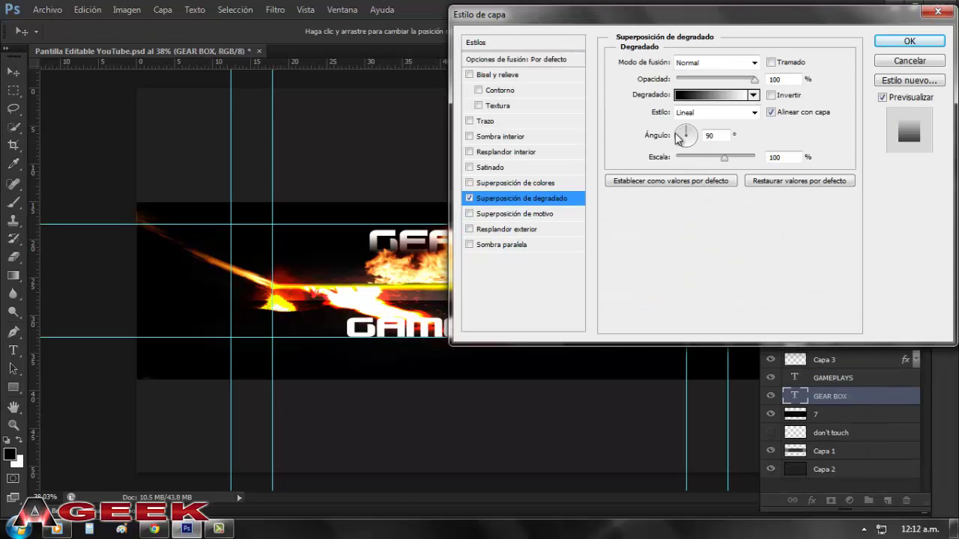
click(717, 95)
click(414, 107)
drag(459, 66, 676, 67)
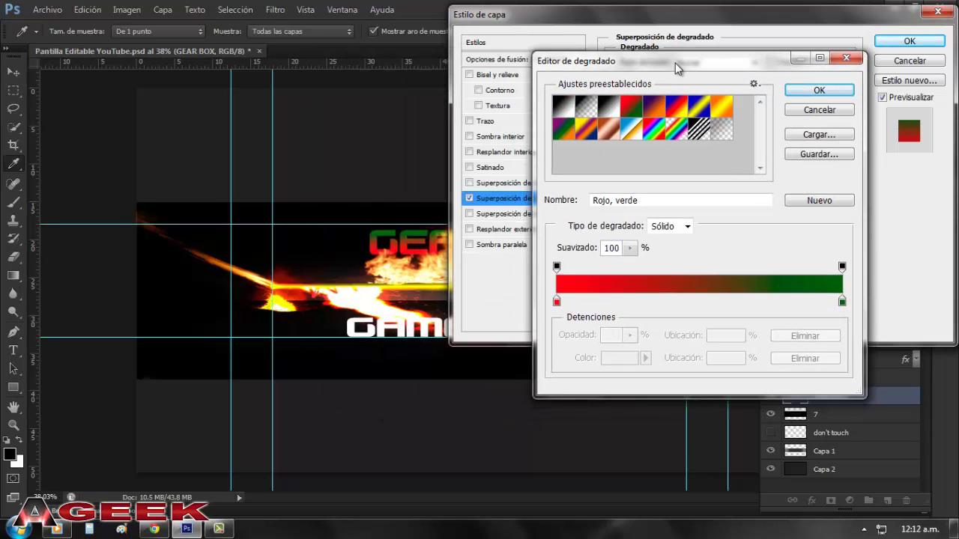
double_click(841, 301)
drag(486, 237, 495, 301)
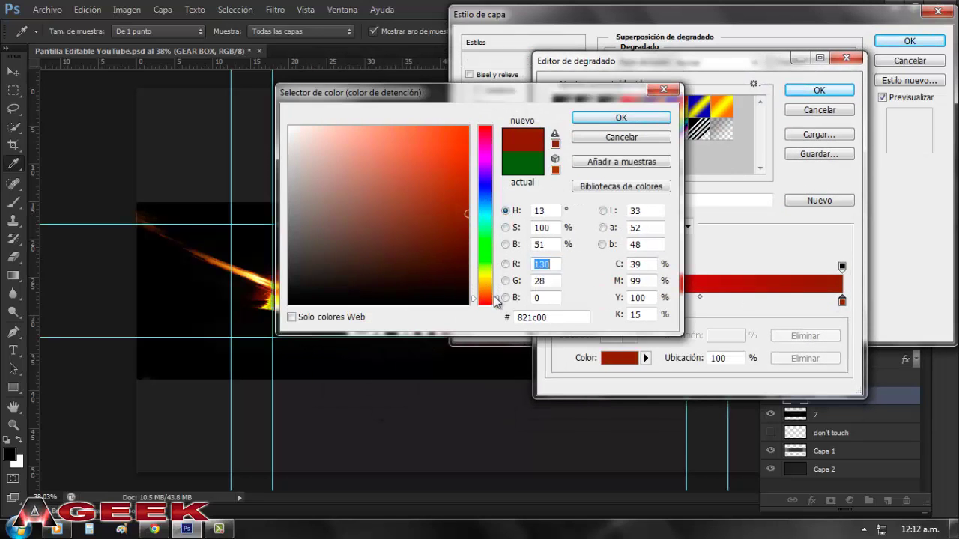
click(621, 118)
click(819, 90)
Switch the gradient style to Reflected and darken the right-hand red stop.
click(720, 112)
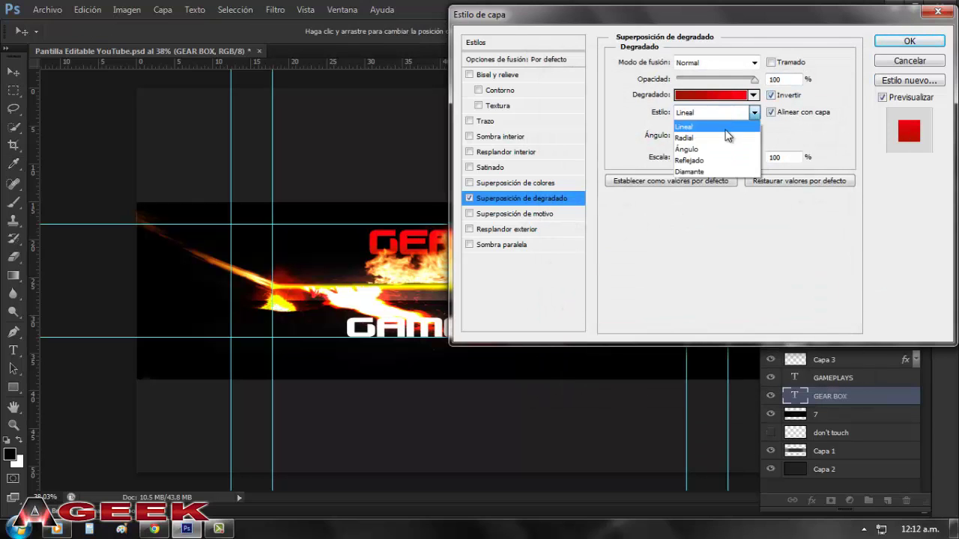
click(697, 174)
key(Down)
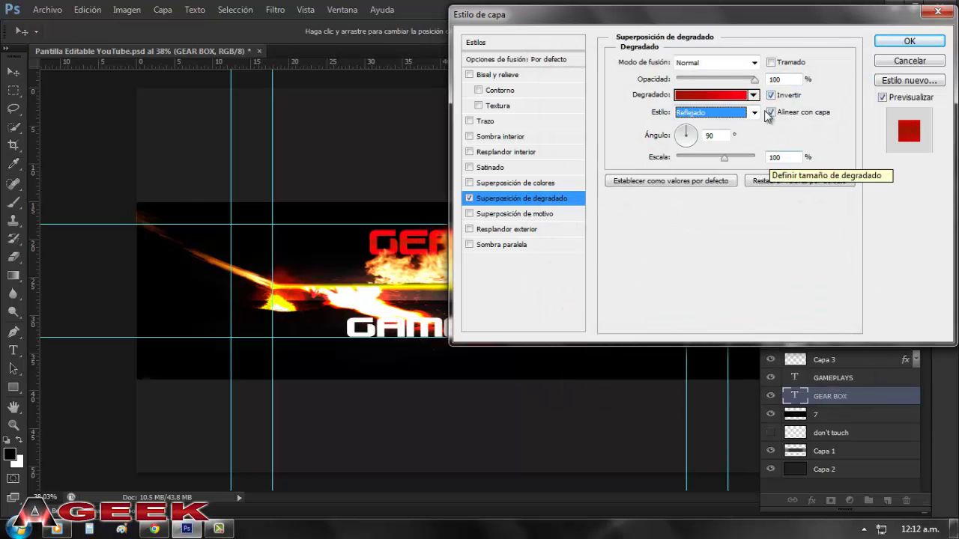
click(743, 95)
click(842, 300)
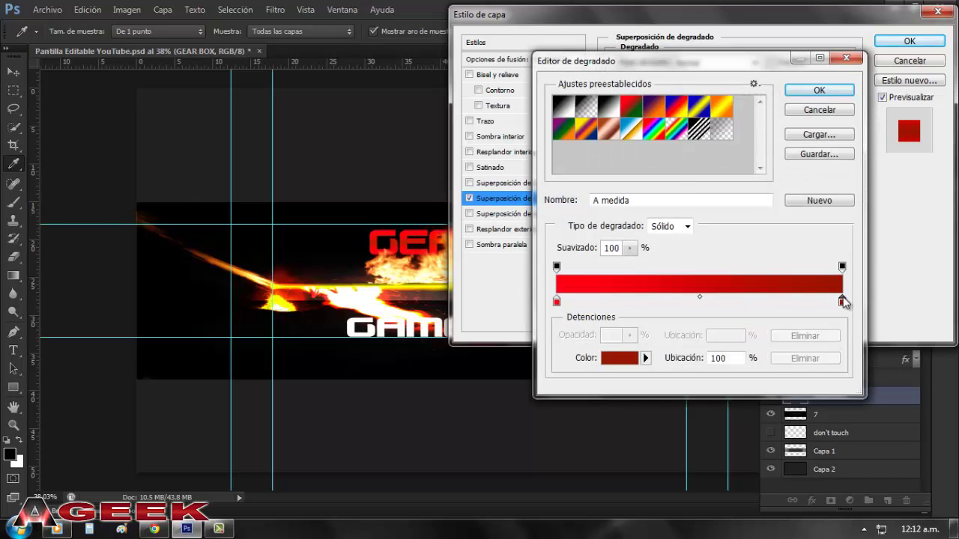
double_click(842, 301)
click(466, 236)
click(607, 120)
click(819, 90)
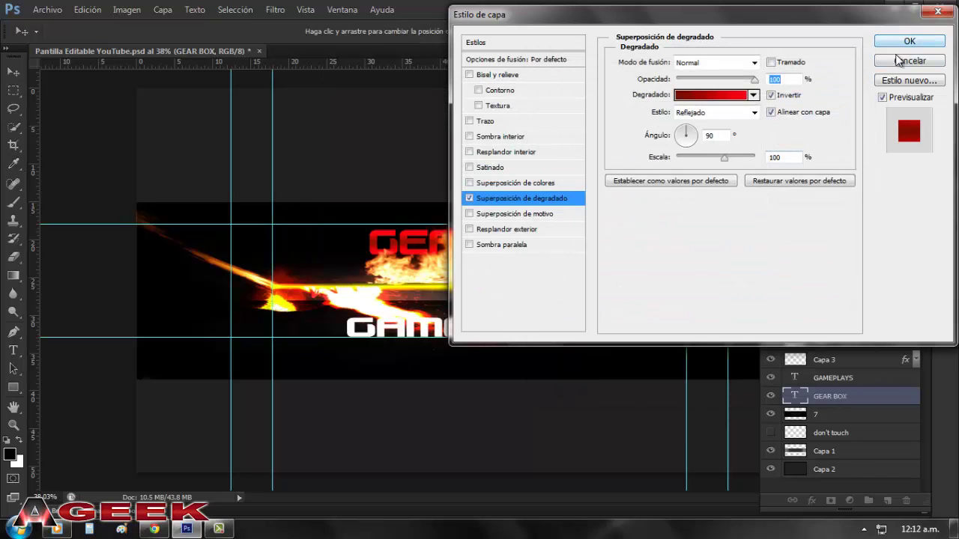
Apply the style and move the GEAR BOX layer to the top of the stack.
click(909, 41)
drag(867, 400, 910, 225)
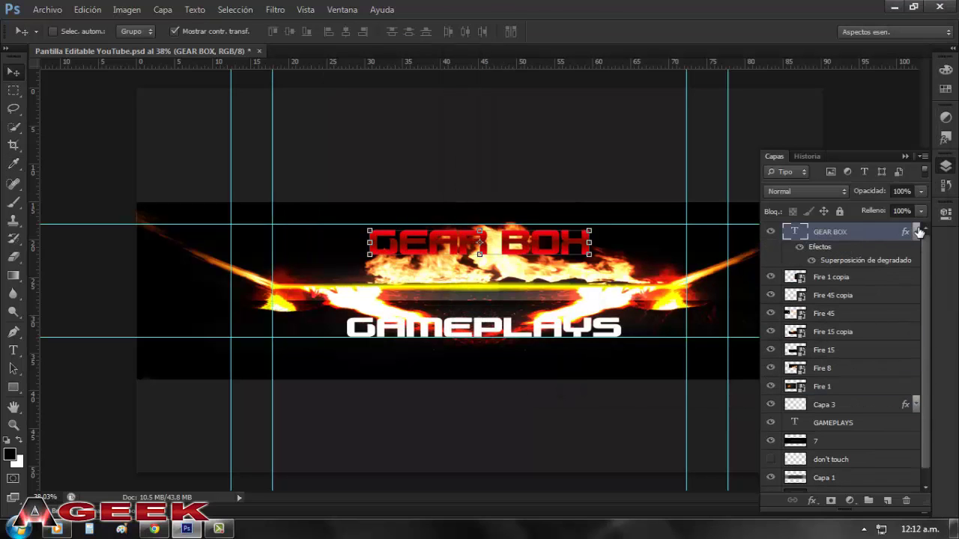
click(916, 232)
Move GAMEPLAYS just below GEAR BOX and give it an orange-toned outer glow.
drag(891, 409, 876, 247)
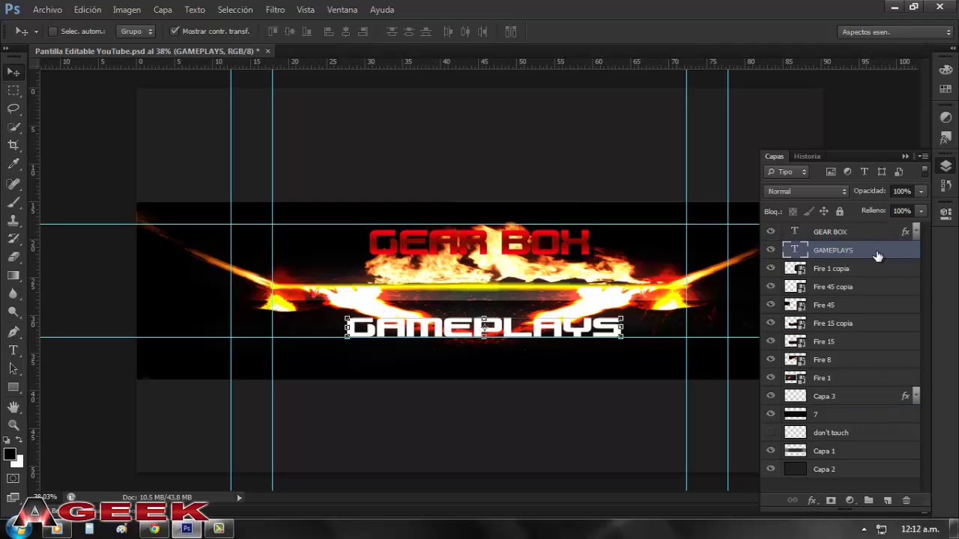
double_click(877, 253)
click(524, 229)
click(657, 112)
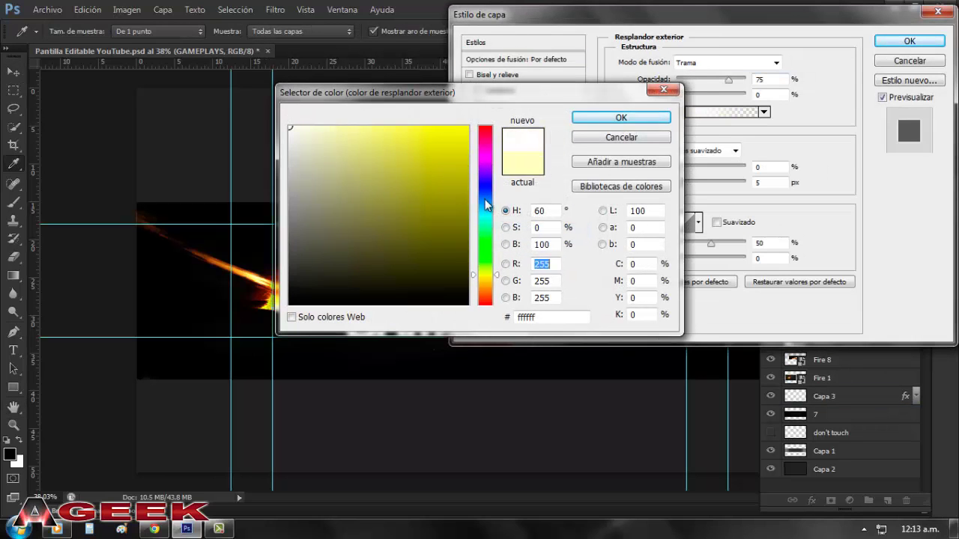
drag(486, 203, 488, 287)
click(621, 118)
click(516, 245)
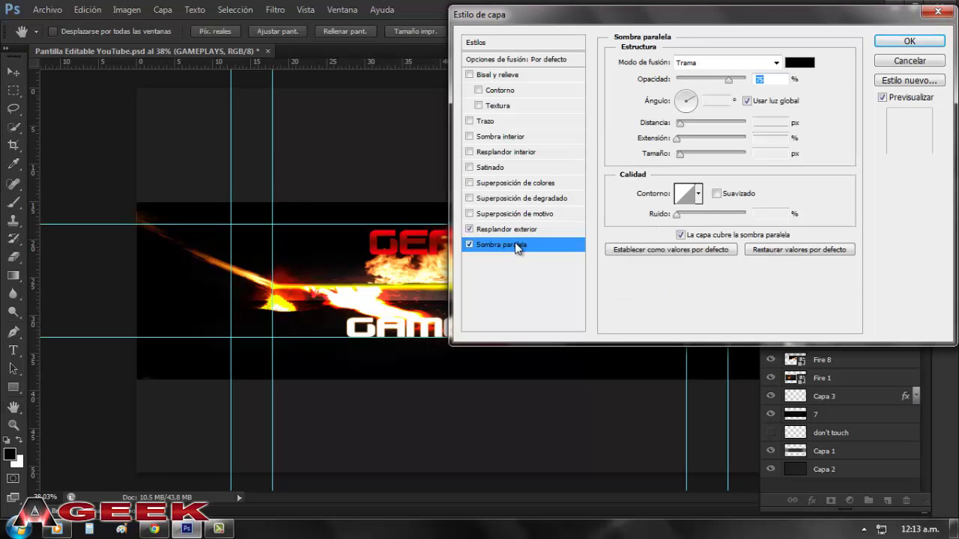
click(507, 229)
click(538, 246)
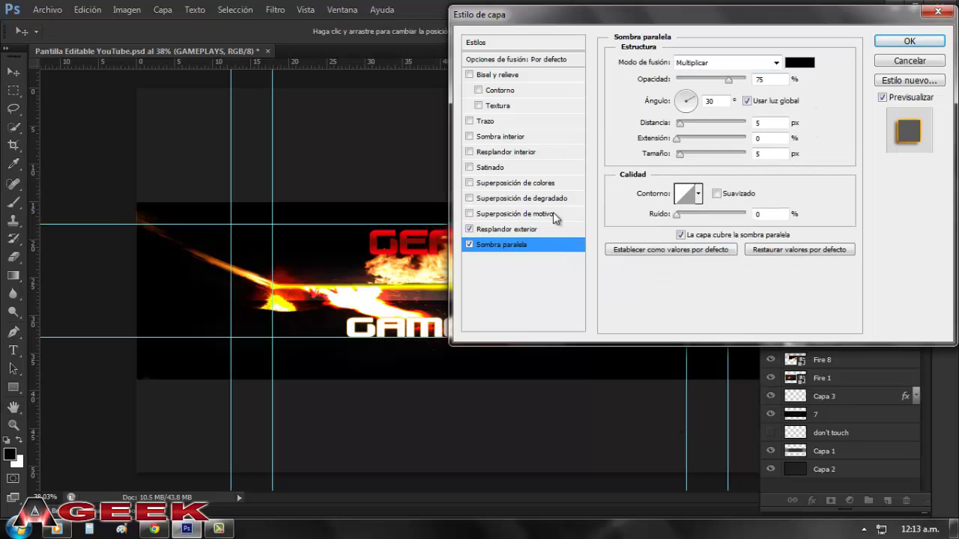
Enable a gradient overlay on GAMEPLAYS, starting from the violet, green, orange preset.
click(469, 244)
click(522, 213)
click(469, 214)
click(521, 198)
click(697, 62)
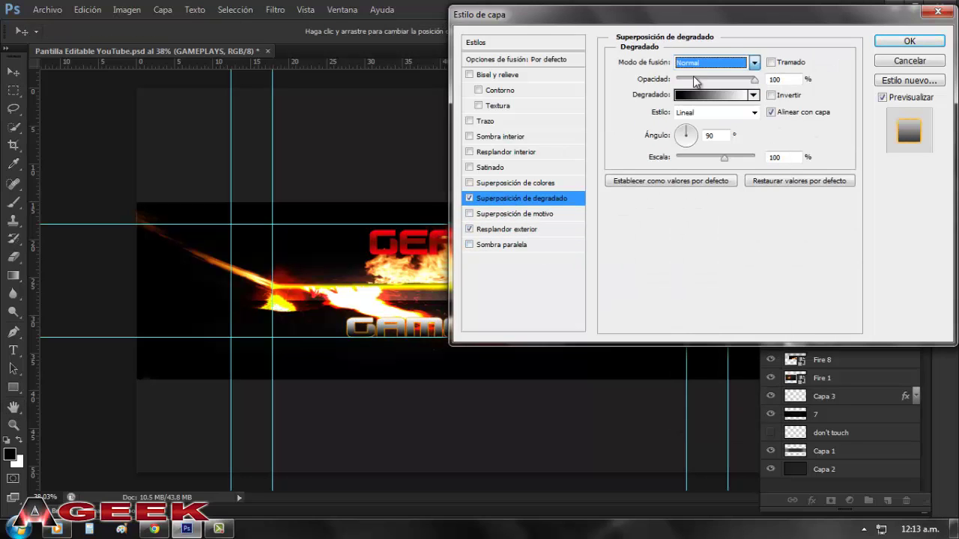
click(701, 95)
click(566, 133)
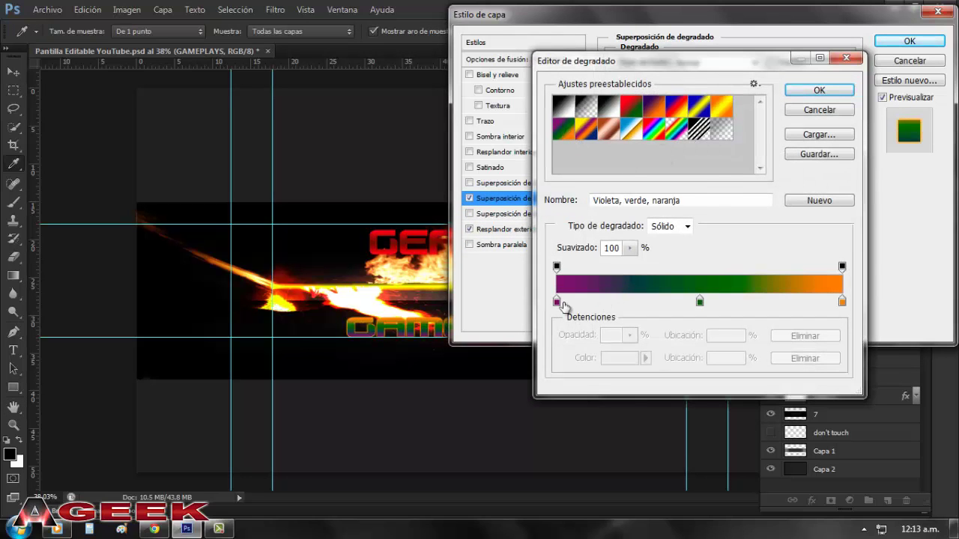
Recolour the gradient stops to yellow, dark yellow and red, then apply the styles.
double_click(557, 301)
drag(488, 259, 488, 275)
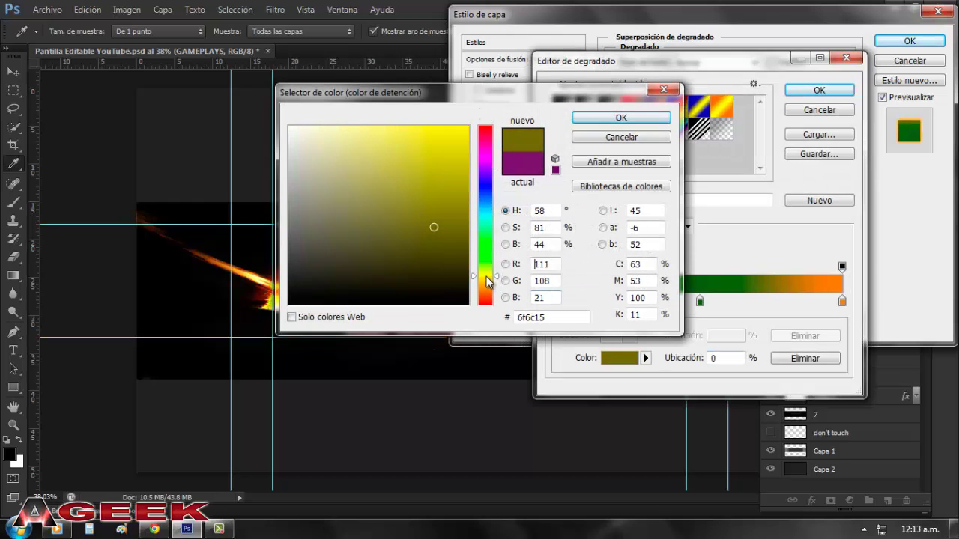
click(606, 117)
double_click(700, 301)
drag(485, 237, 486, 285)
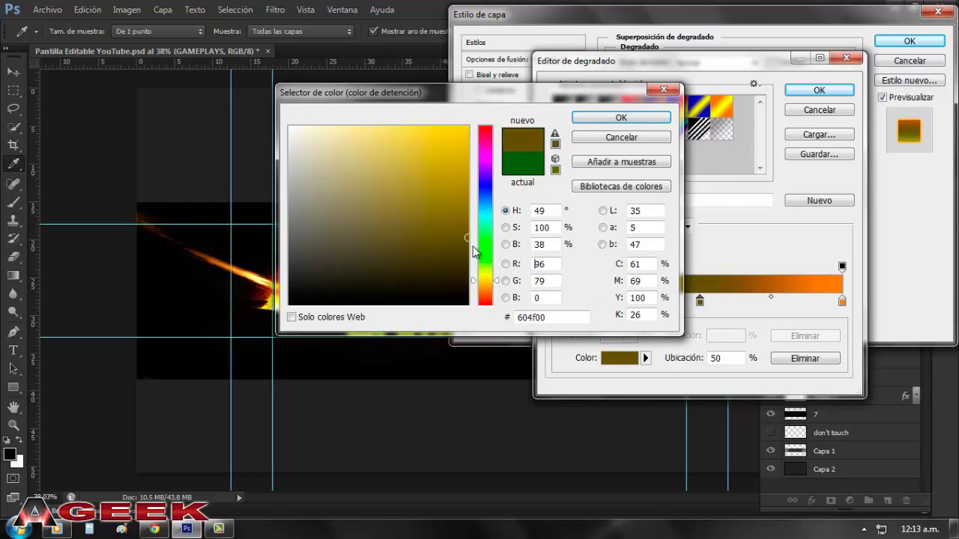
click(621, 118)
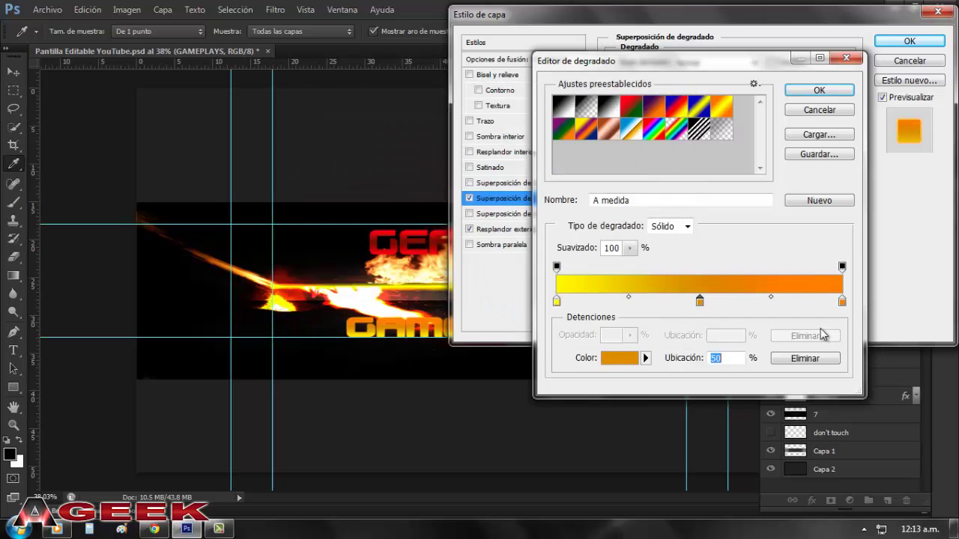
double_click(842, 301)
drag(484, 291, 483, 127)
click(621, 117)
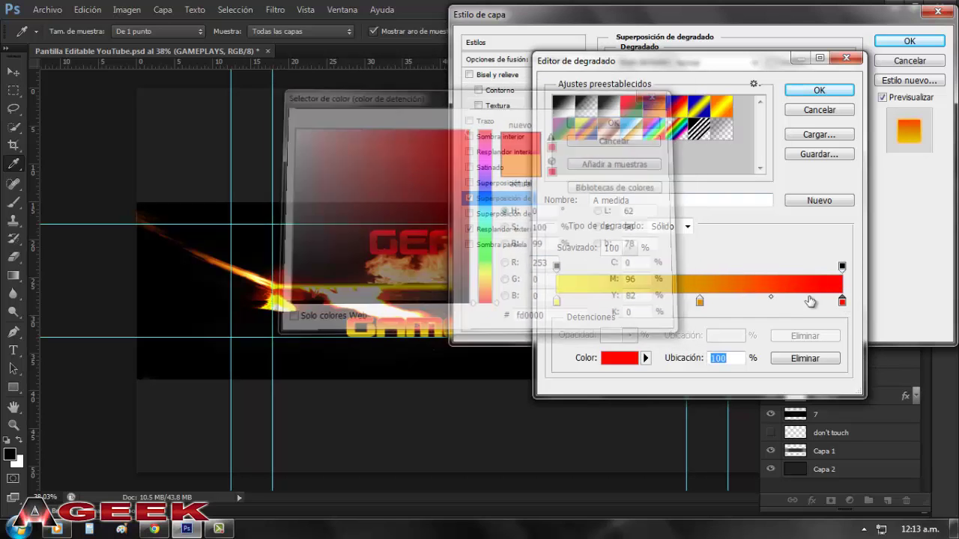
click(819, 90)
click(928, 43)
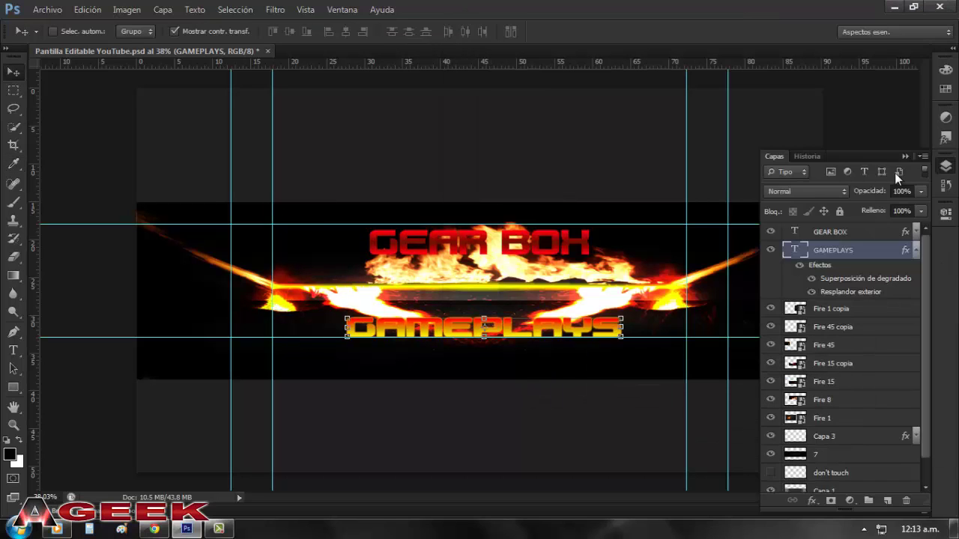
Add an outer glow to GEAR BOX with Normal mode, 100% opacity and size 24 px.
click(945, 166)
double_click(850, 176)
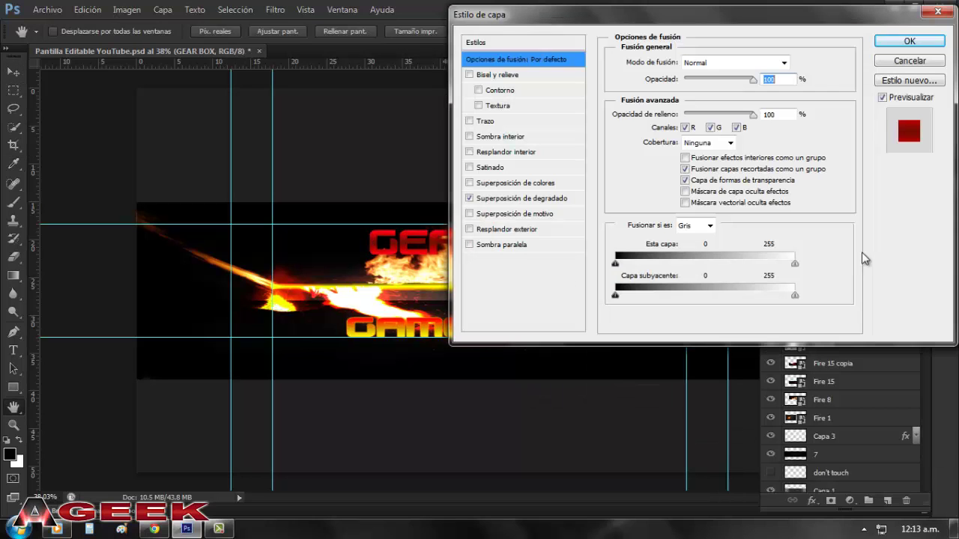
click(508, 217)
click(657, 112)
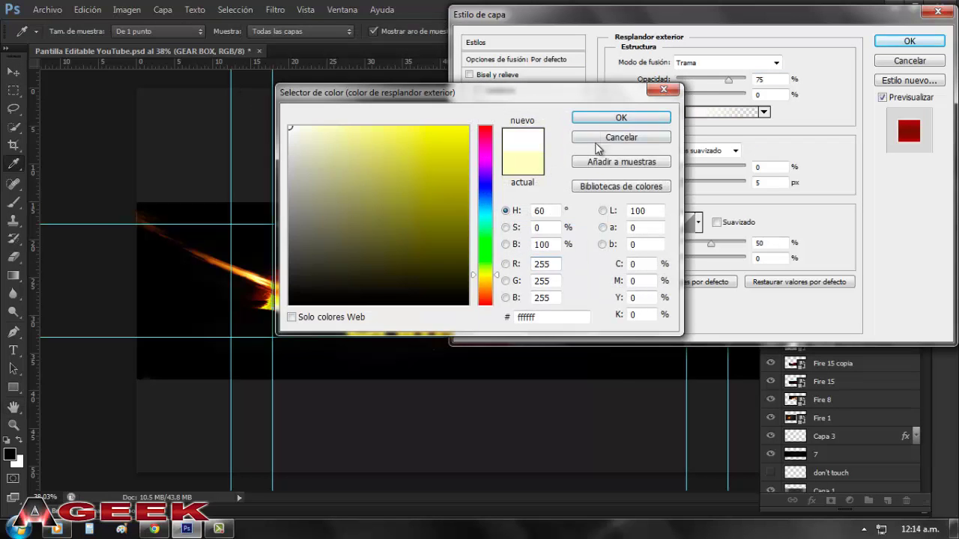
click(614, 135)
click(776, 62)
click(719, 73)
drag(680, 182, 687, 184)
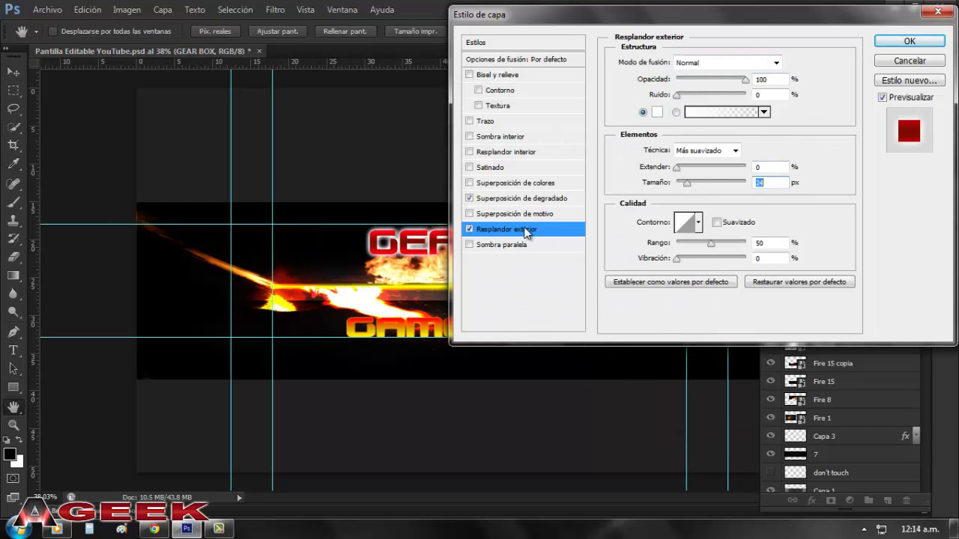
click(583, 199)
Set the glow colour to dark red 8a0000, apply it, and lower GEAR BOX opacity to 90%.
click(507, 228)
click(657, 114)
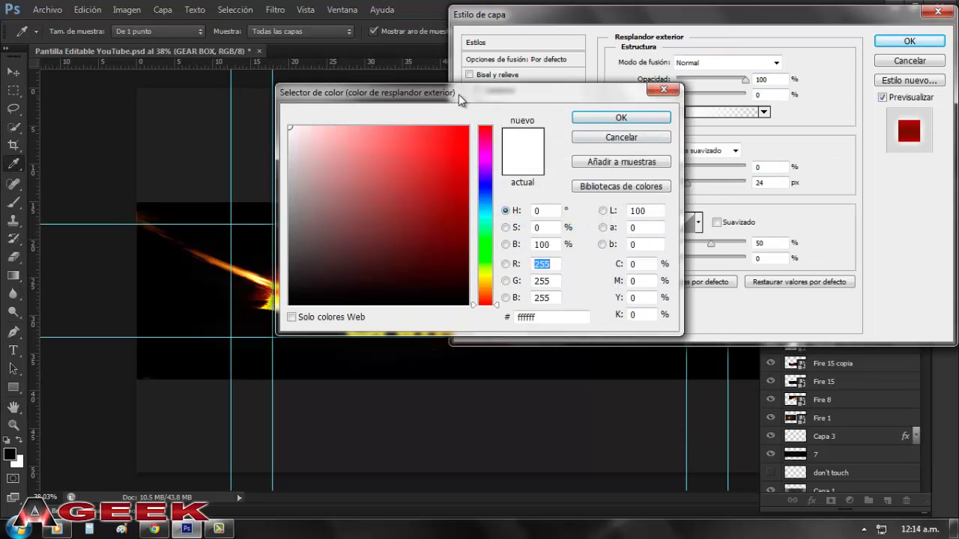
click(671, 180)
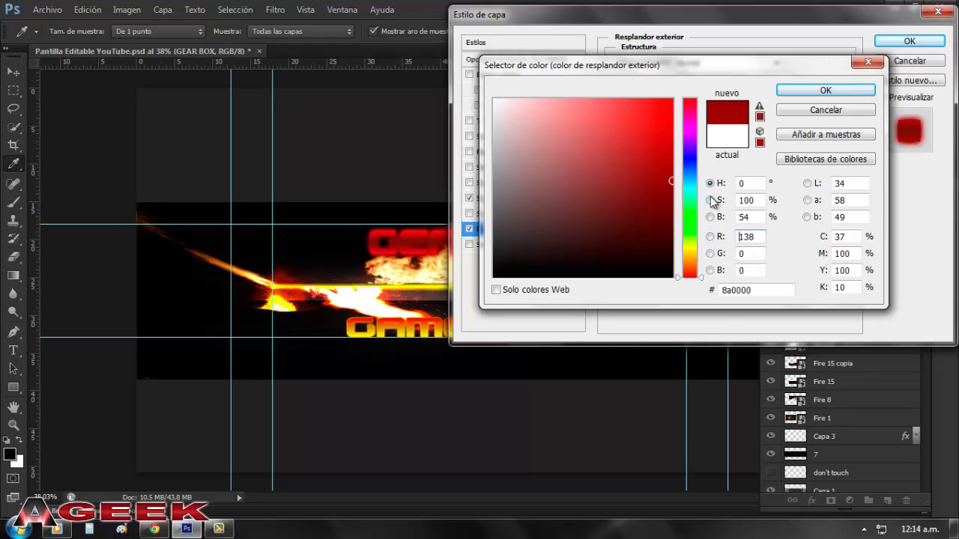
click(803, 90)
click(909, 41)
drag(876, 192, 869, 194)
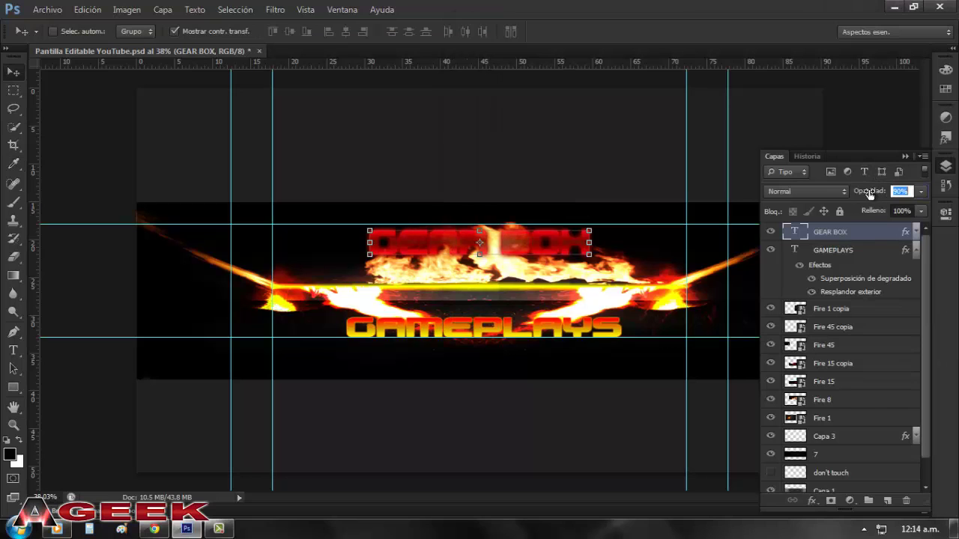
Set GAMEPLAYS to 72% opacity and save the banner for web as a JPEG named 'geek'.
click(870, 253)
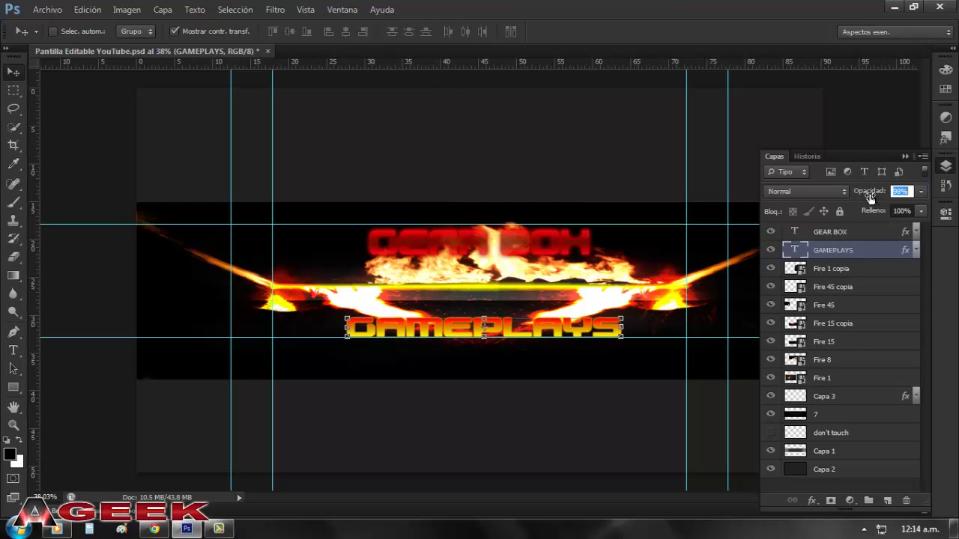
drag(860, 201, 853, 198)
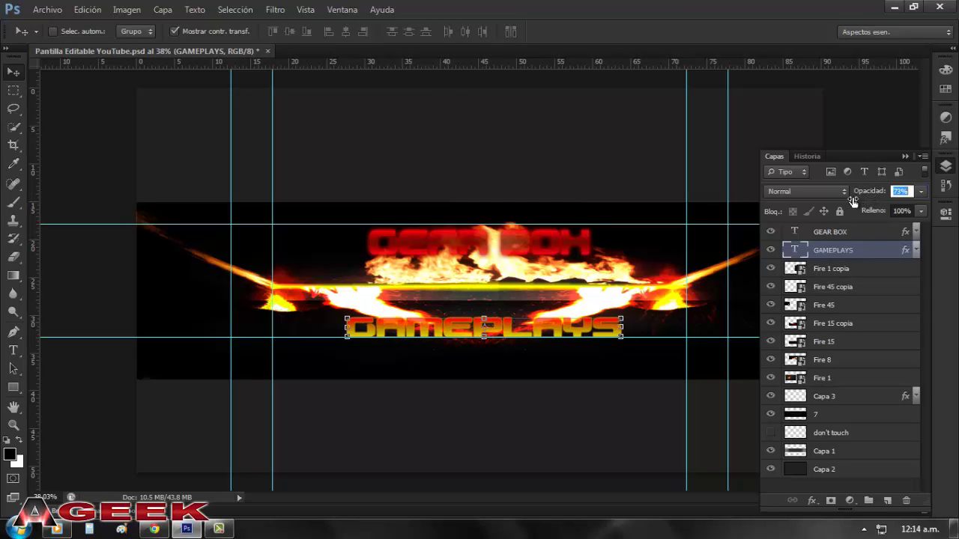
click(46, 10)
click(82, 203)
click(596, 497)
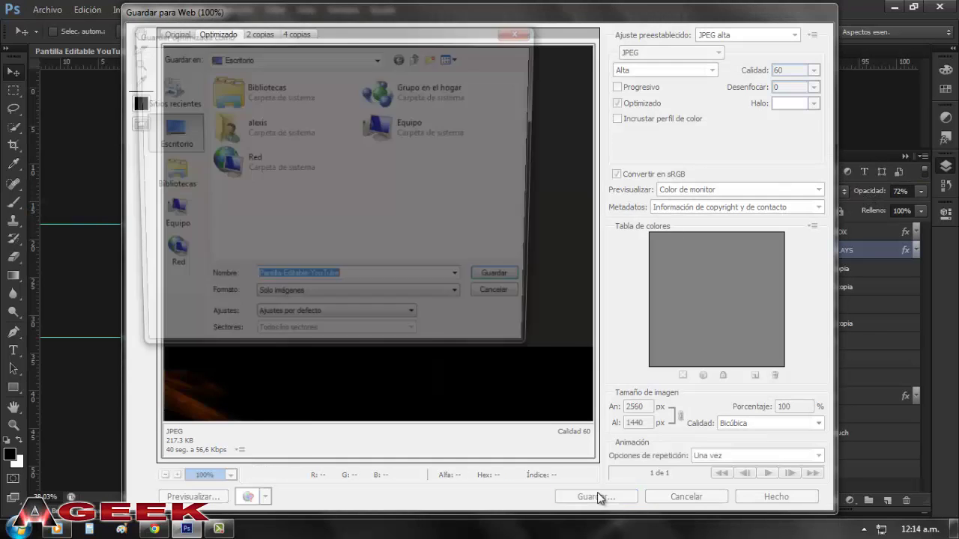
text(geek)
key(Return)
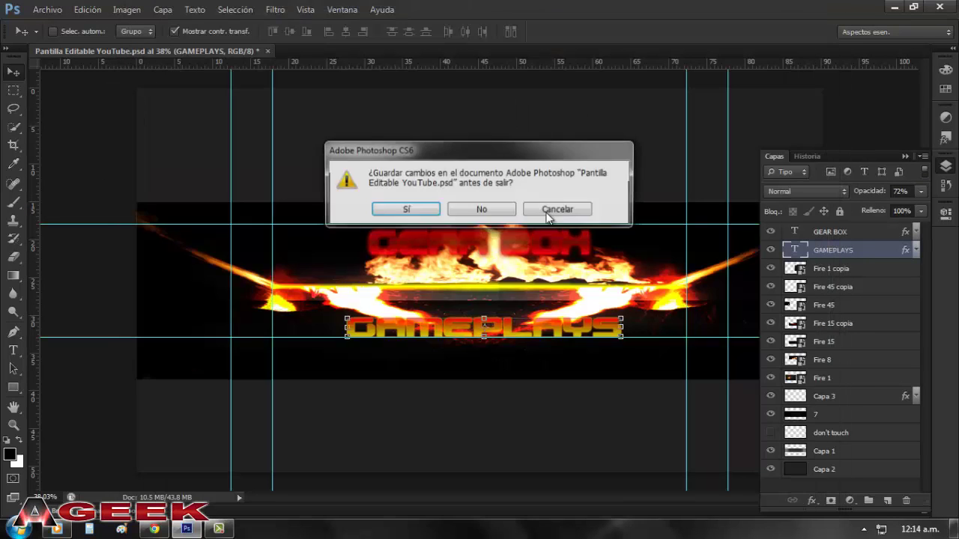